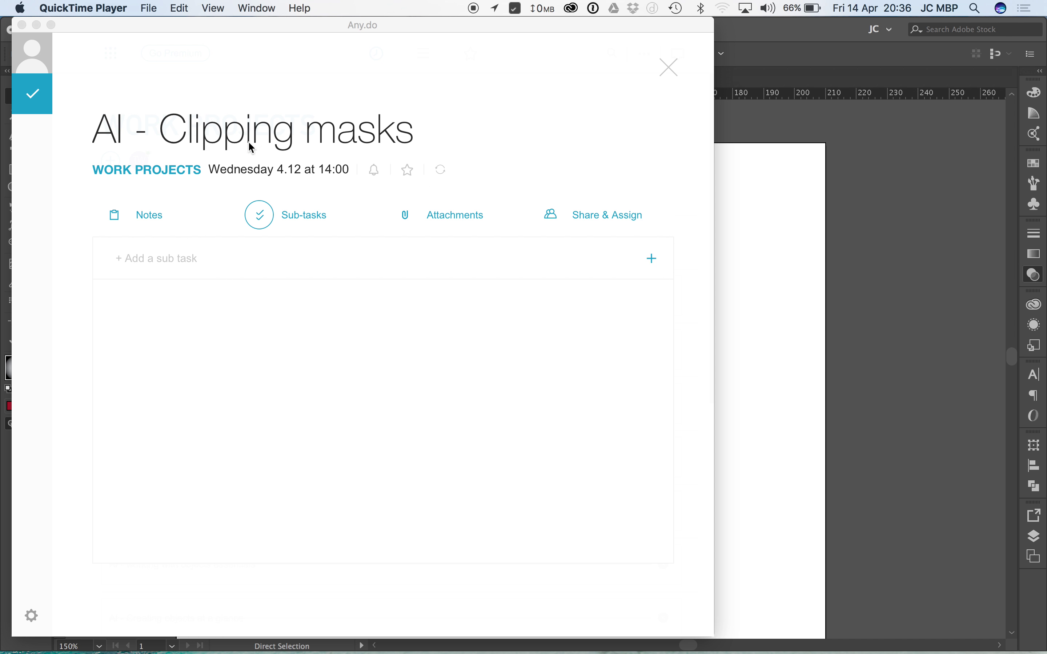
# Step: Switch to Illustrator and place the plastic bottle photo on the blank artboard
pyautogui.click(843, 304)
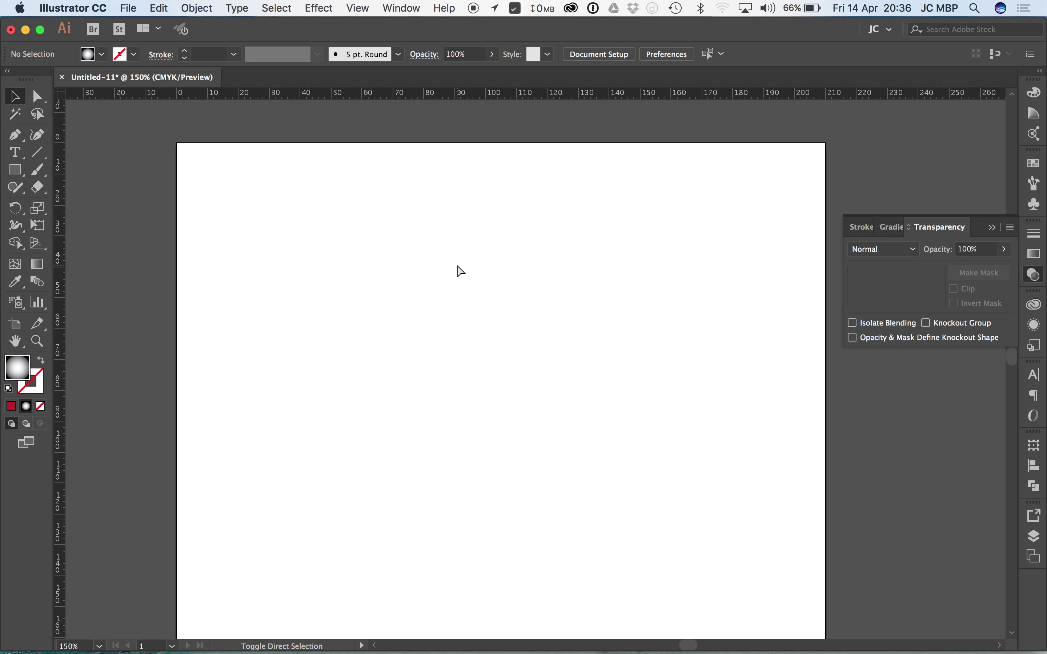
pyautogui.press('super+z')
pyautogui.press('super+x')
pyautogui.press('shift+super+p')
pyautogui.moveTo(803, 454); pyautogui.dragTo(562, 327)
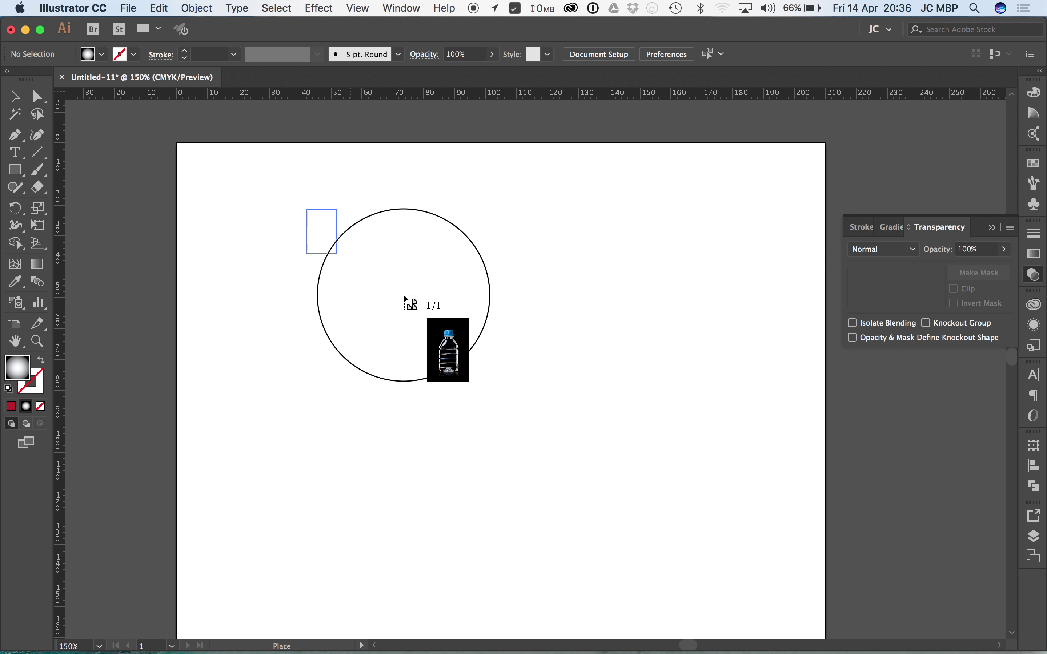
pyautogui.click(404, 297)
pyautogui.press('super+equal')
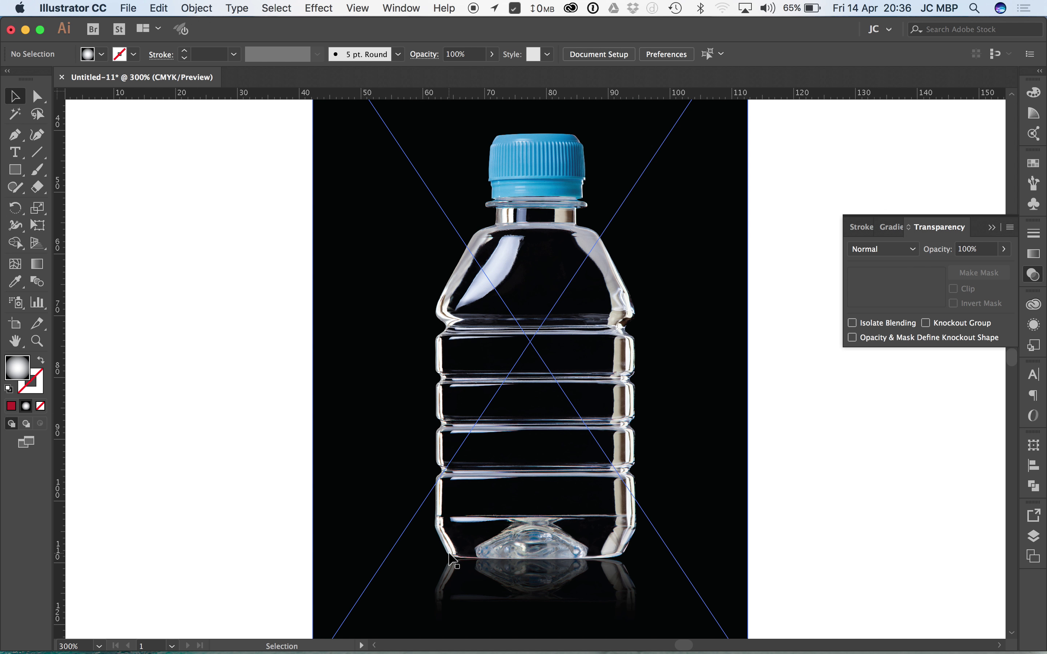
# Step: Start a Pen tool path on the bottle's slanted lower-left edge and trace it up past the base corner
pyautogui.press('z')
pyautogui.moveTo(412, 468); pyautogui.dragTo(517, 592)
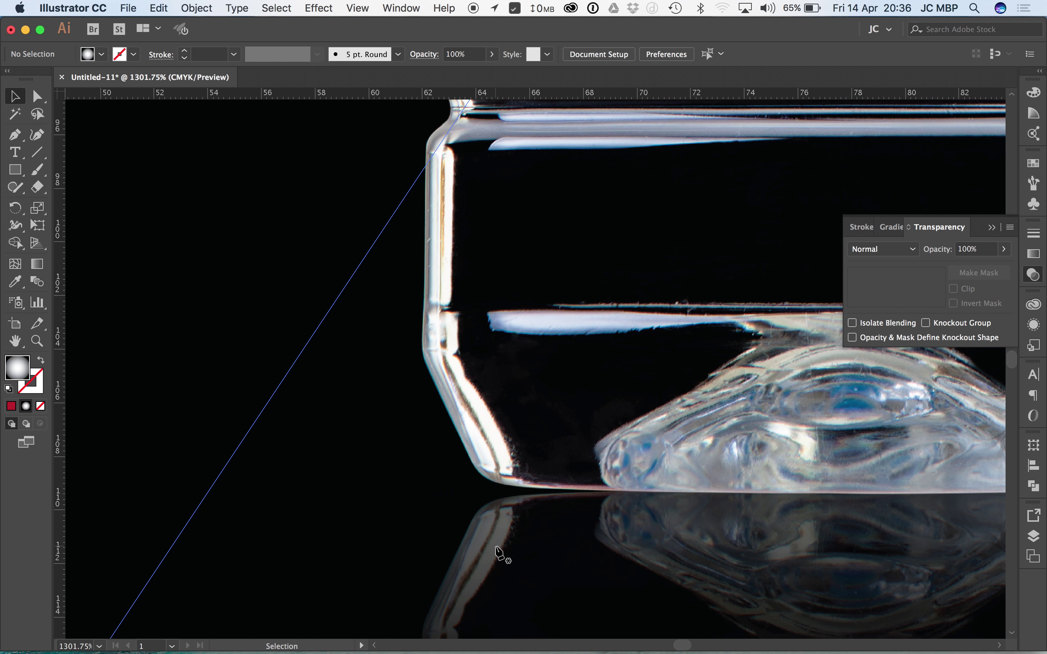
pyautogui.press('p')
pyautogui.moveTo(402, 330); pyautogui.dragTo(531, 509)
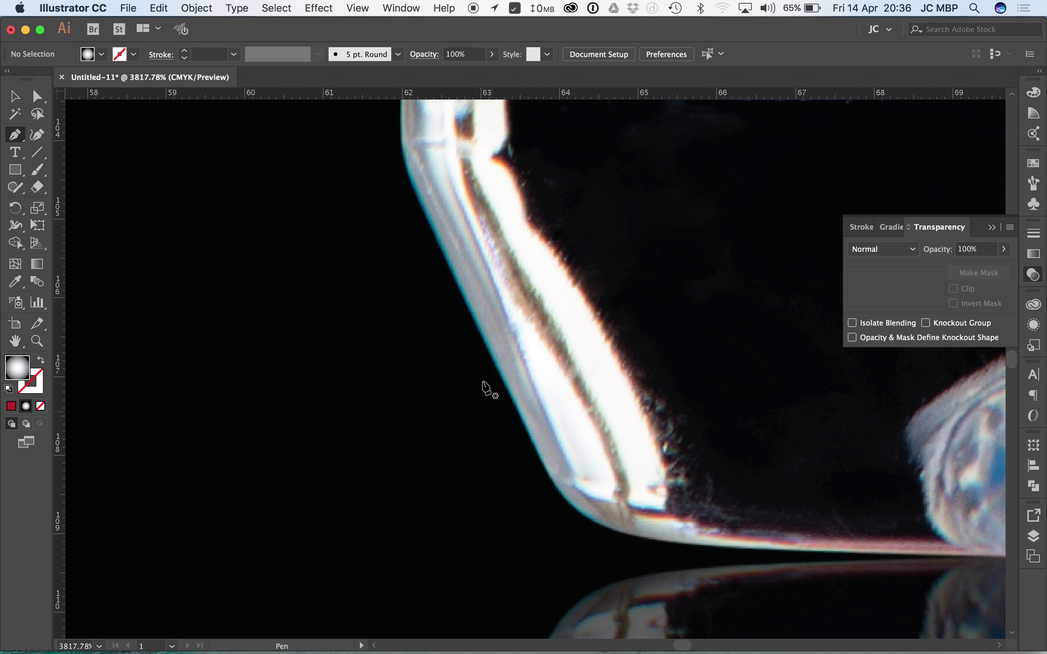
pyautogui.moveTo(474, 318); pyautogui.dragTo(448, 263)
pyautogui.press('space')
pyautogui.moveTo(492, 382); pyautogui.dragTo(542, 575)
pyautogui.click(475, 400)
pyautogui.click(464, 372)
pyautogui.click(456, 348)
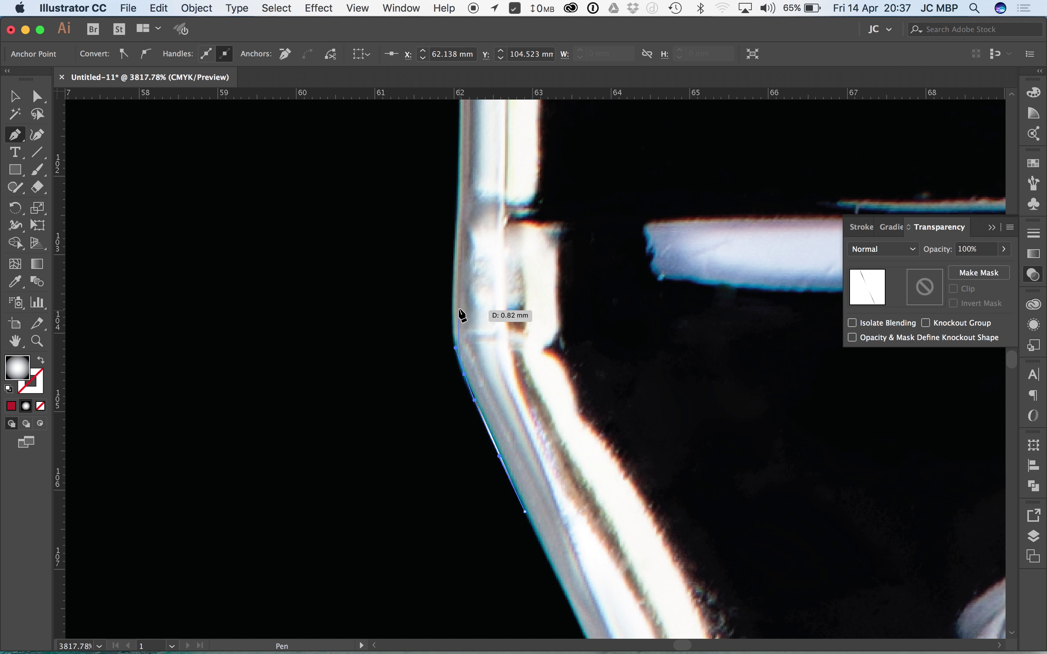
pyautogui.moveTo(454, 305); pyautogui.dragTo(455, 261)
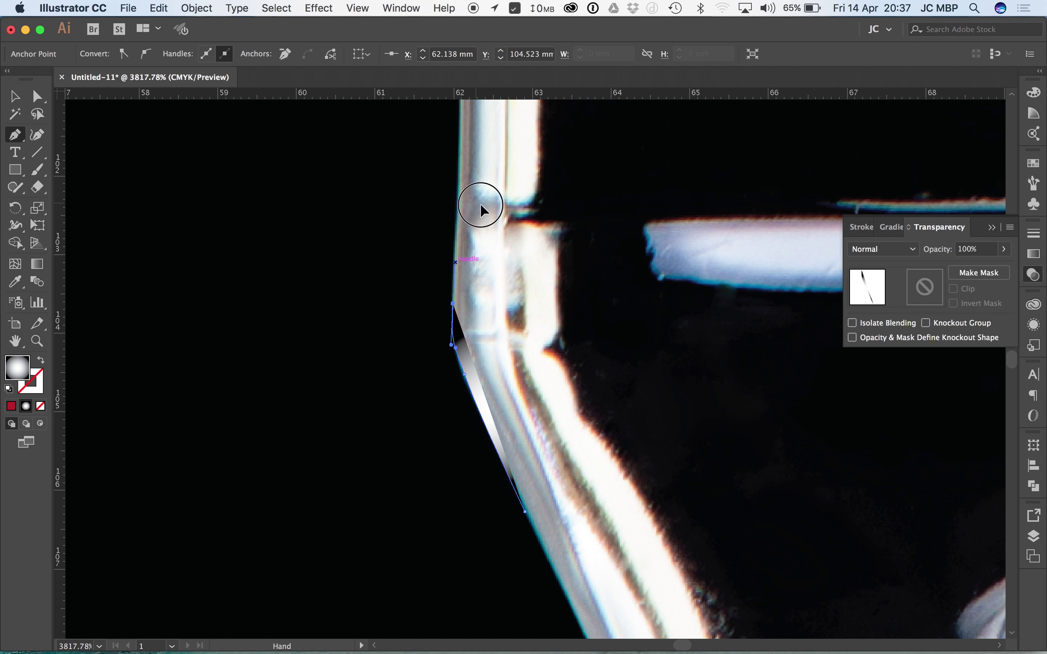
# Step: Continue the path up the bottle's left side through the lowest groove, with a solid red fill for the shape
pyautogui.press('space')
pyautogui.moveTo(480, 204); pyautogui.dragTo(485, 438)
pyautogui.moveTo(498, 244); pyautogui.dragTo(508, 411)
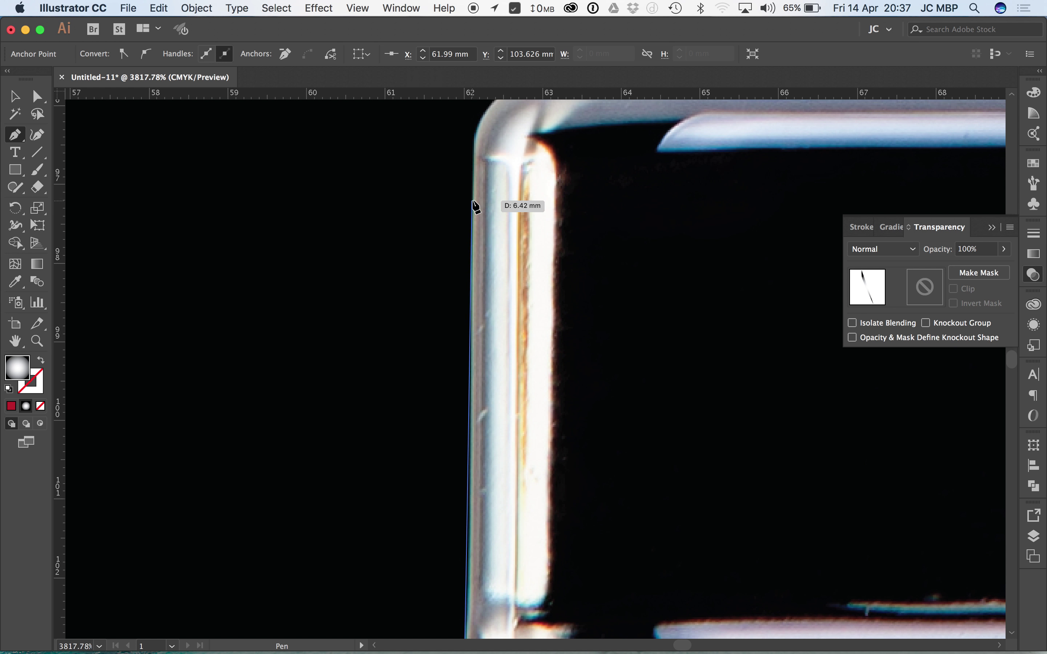
pyautogui.moveTo(472, 198); pyautogui.dragTo(474, 134)
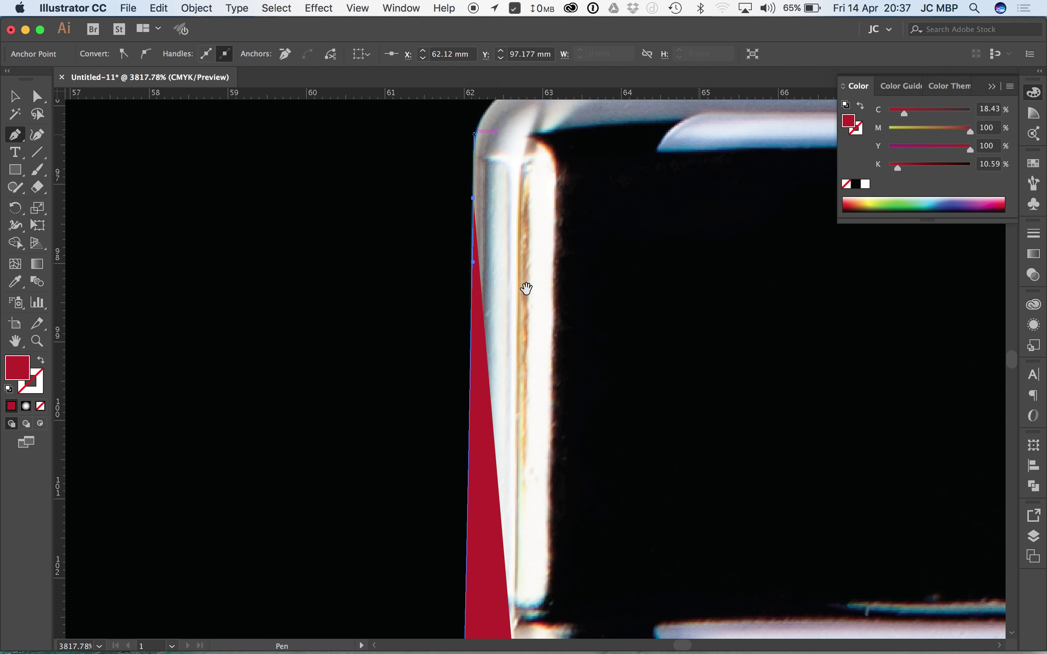
pyautogui.scroll(5, 525, 290)
pyautogui.moveTo(493, 322); pyautogui.dragTo(530, 219)
pyautogui.click(536, 242)
pyautogui.moveTo(478, 166); pyautogui.dragTo(460, 141)
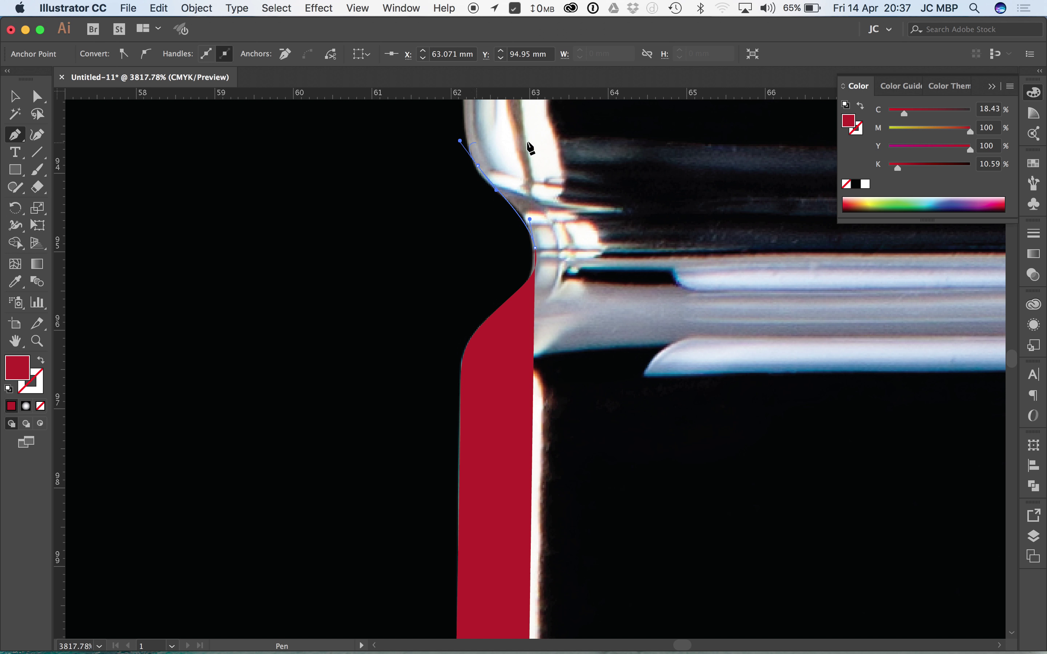
# Step: Trace the left outline up the next ribbed section and around the second groove from the base
pyautogui.moveTo(531, 148); pyautogui.dragTo(509, 398)
pyautogui.moveTo(460, 272)
pyautogui.mouseDown()
pyautogui.moveTo(471, 365)
pyautogui.moveTo(448, 288)
pyautogui.mouseUp()
pyautogui.moveTo(467, 300); pyautogui.dragTo(459, 492)
pyautogui.moveTo(440, 321); pyautogui.dragTo(446, 285)
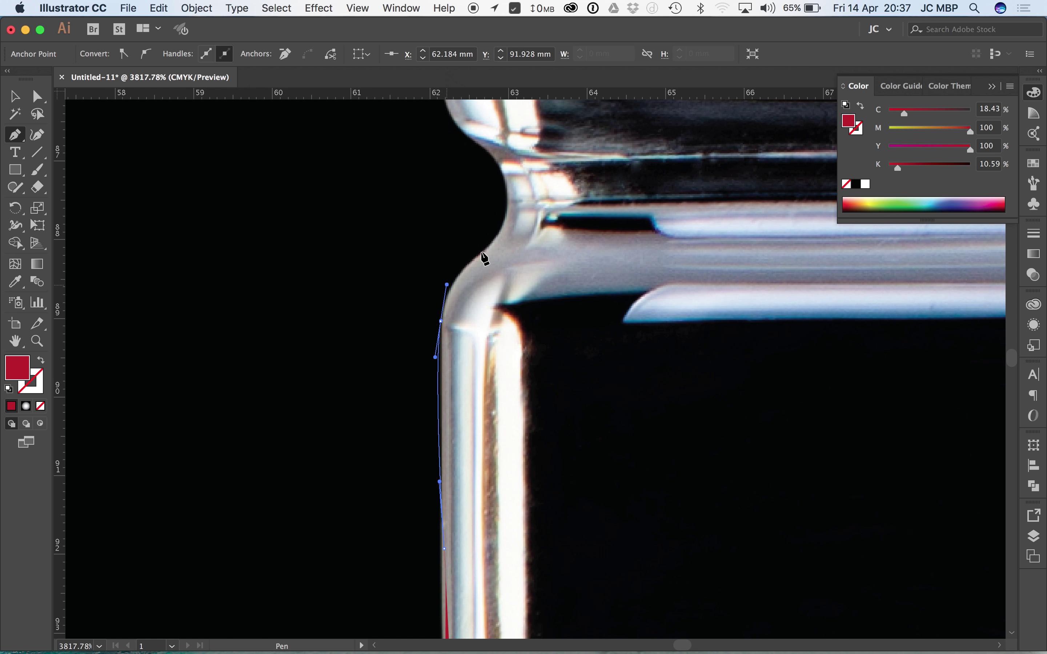
pyautogui.moveTo(496, 239); pyautogui.dragTo(507, 206)
pyautogui.scroll(5, 505, 177)
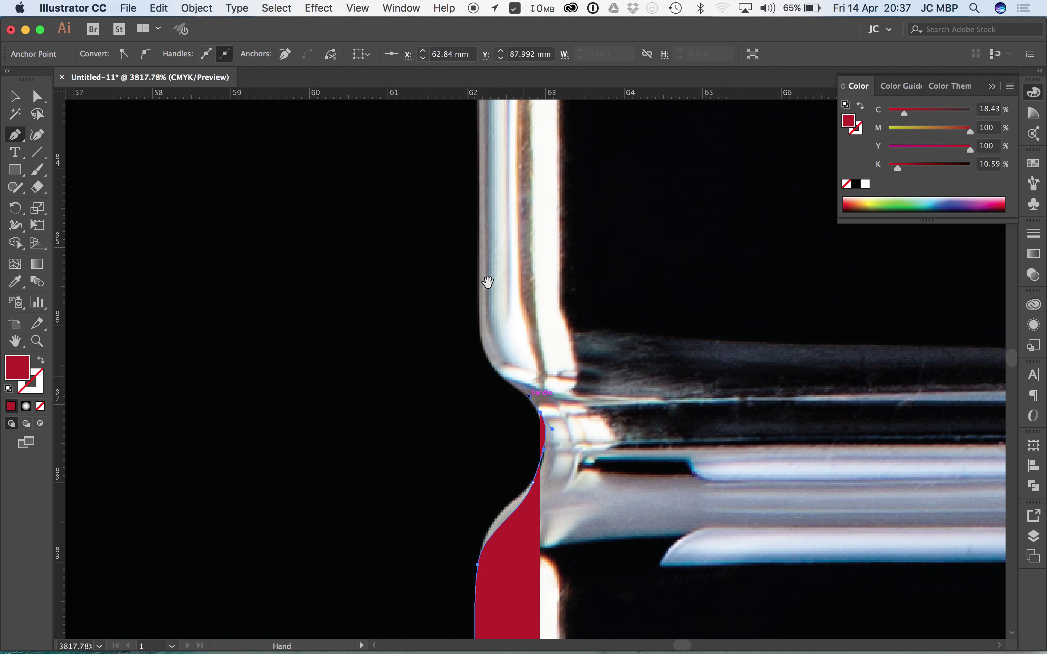
pyautogui.moveTo(481, 290); pyautogui.dragTo(464, 611)
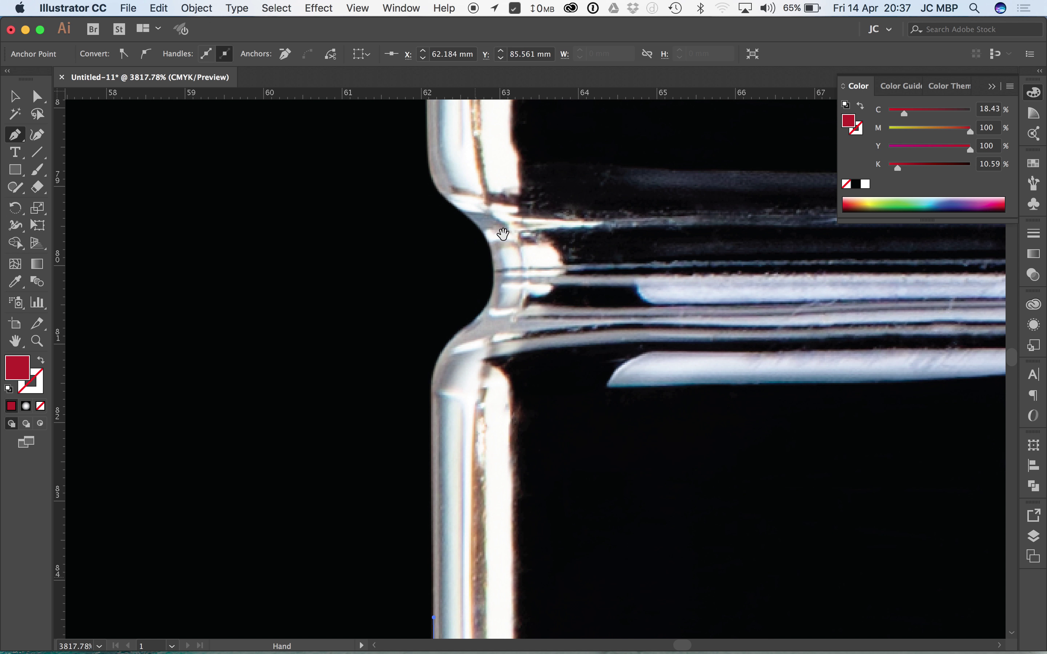
# Step: Trace the left outline around the third groove from the base and onto the straight section above it
pyautogui.moveTo(430, 404); pyautogui.dragTo(431, 354)
pyautogui.moveTo(478, 318); pyautogui.dragTo(500, 297)
pyautogui.click(493, 253)
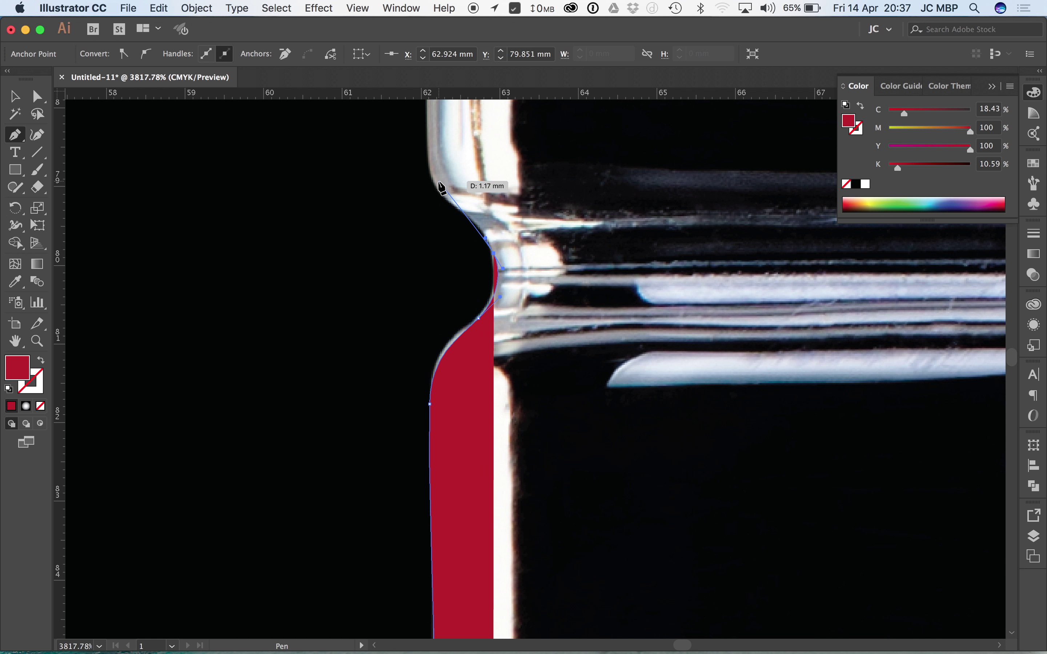
pyautogui.click(422, 164)
pyautogui.moveTo(453, 138); pyautogui.dragTo(453, 423)
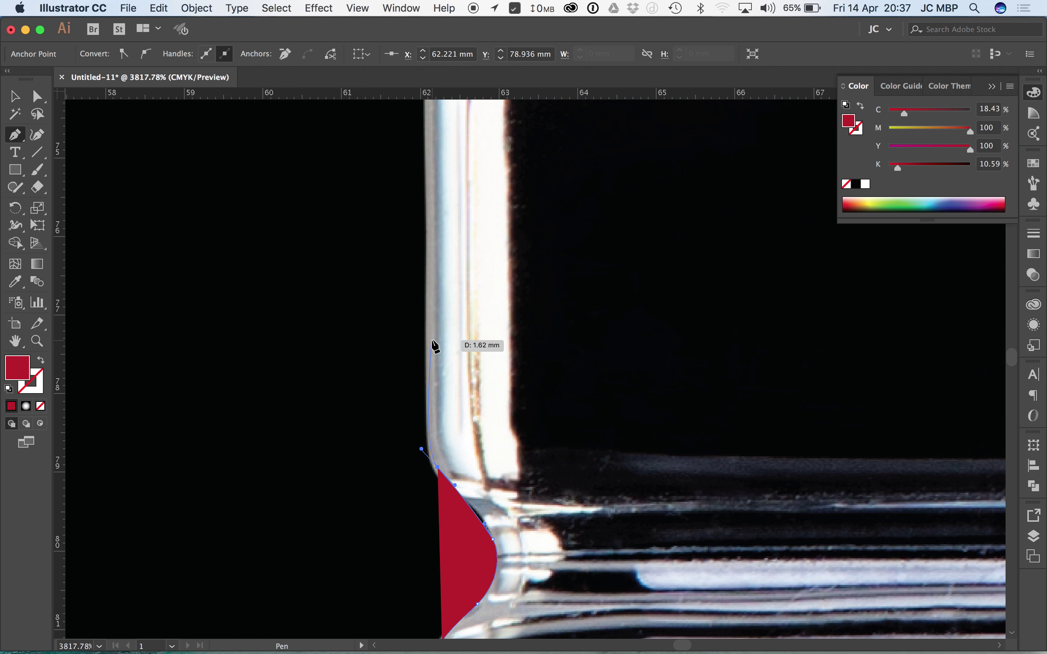
pyautogui.moveTo(427, 333); pyautogui.dragTo(428, 260)
# Step: Trace the left outline around the deep fourth groove just below the bottle's shoulder
pyautogui.moveTo(456, 152); pyautogui.dragTo(463, 503)
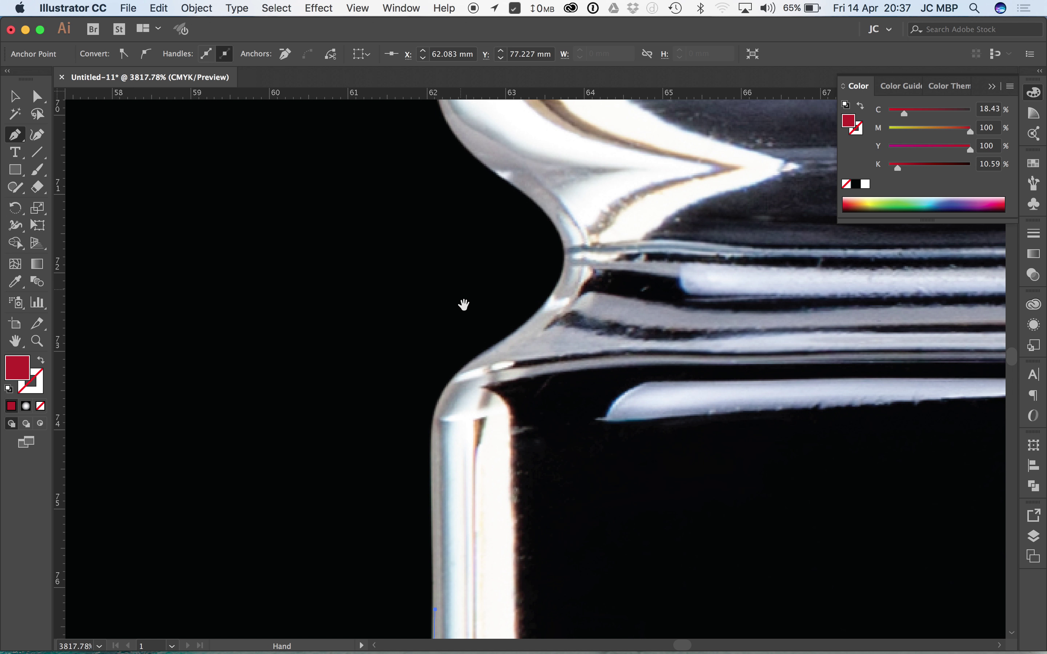
pyautogui.moveTo(433, 439); pyautogui.dragTo(433, 403)
pyautogui.moveTo(481, 352); pyautogui.dragTo(524, 324)
pyautogui.moveTo(569, 259); pyautogui.dragTo(563, 214)
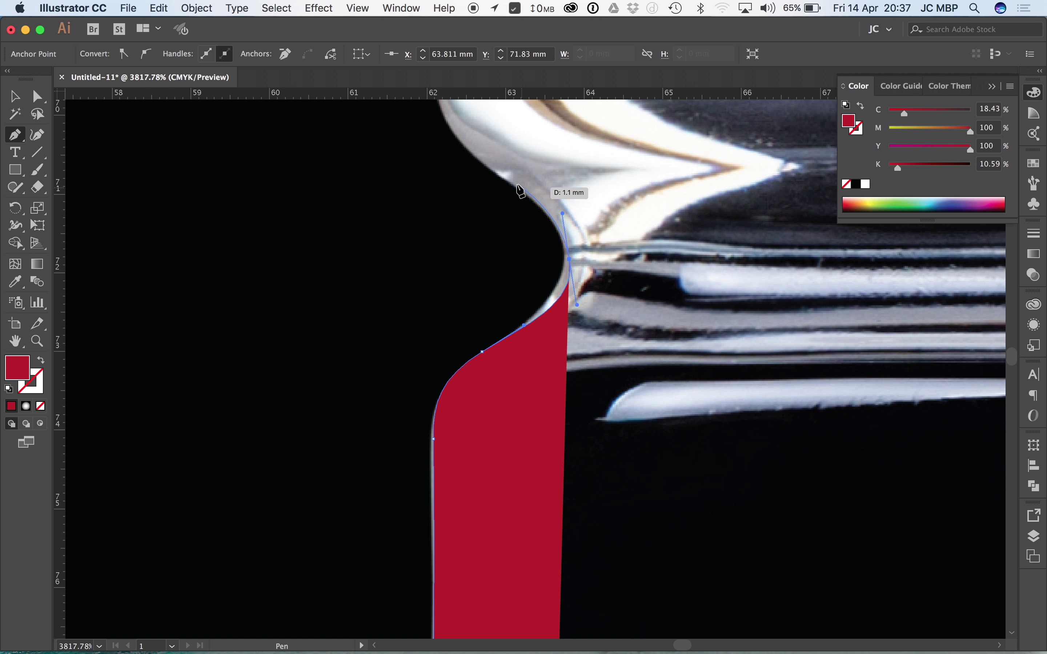
pyautogui.moveTo(512, 180); pyautogui.dragTo(490, 175)
# Step: Trace the bulge above the fourth groove and the sloping left shoulder up to the base of the neck
pyautogui.keyDown('alt'); pyautogui.keyDown('super'); pyautogui.click(512, 423); pyautogui.keyUp('super'); pyautogui.keyUp('alt')
pyautogui.keyDown('alt'); pyautogui.keyDown('super'); pyautogui.click(532, 325); pyautogui.keyUp('super'); pyautogui.keyUp('alt')
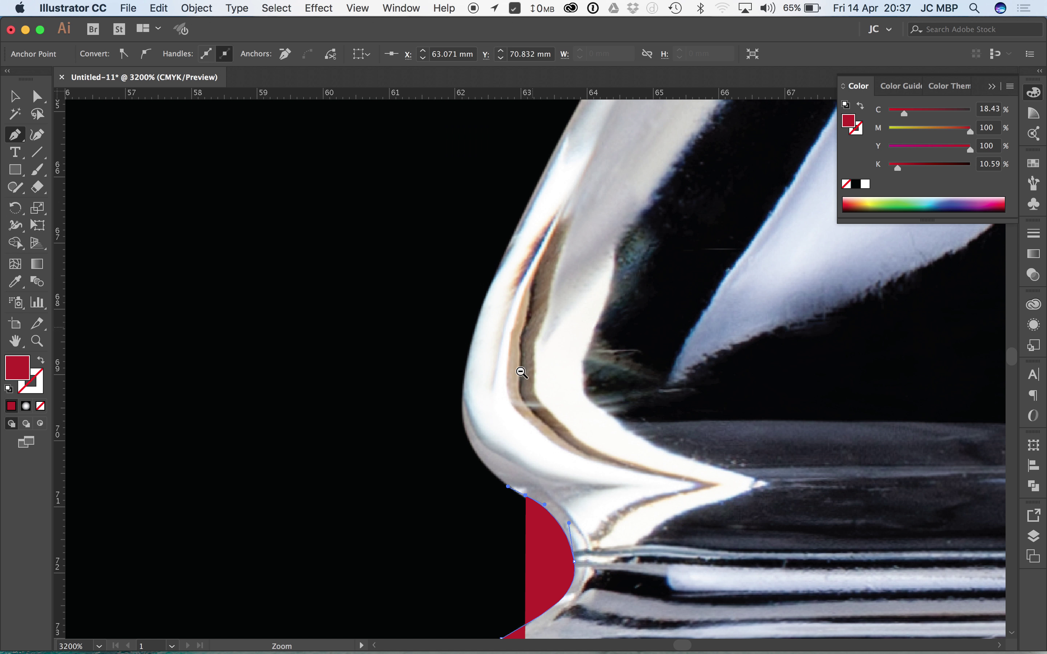
pyautogui.scroll(-2, 522, 384)
pyautogui.hscroll(-2, 521, 383)
pyautogui.moveTo(503, 387); pyautogui.dragTo(513, 345)
pyautogui.scroll(8, 514, 344)
pyautogui.hscroll(3, 513, 345)
pyautogui.moveTo(453, 475); pyautogui.dragTo(473, 434)
pyautogui.keyDown('alt'); pyautogui.keyDown('super'); pyautogui.click(578, 306); pyautogui.keyUp('super'); pyautogui.keyUp('alt')
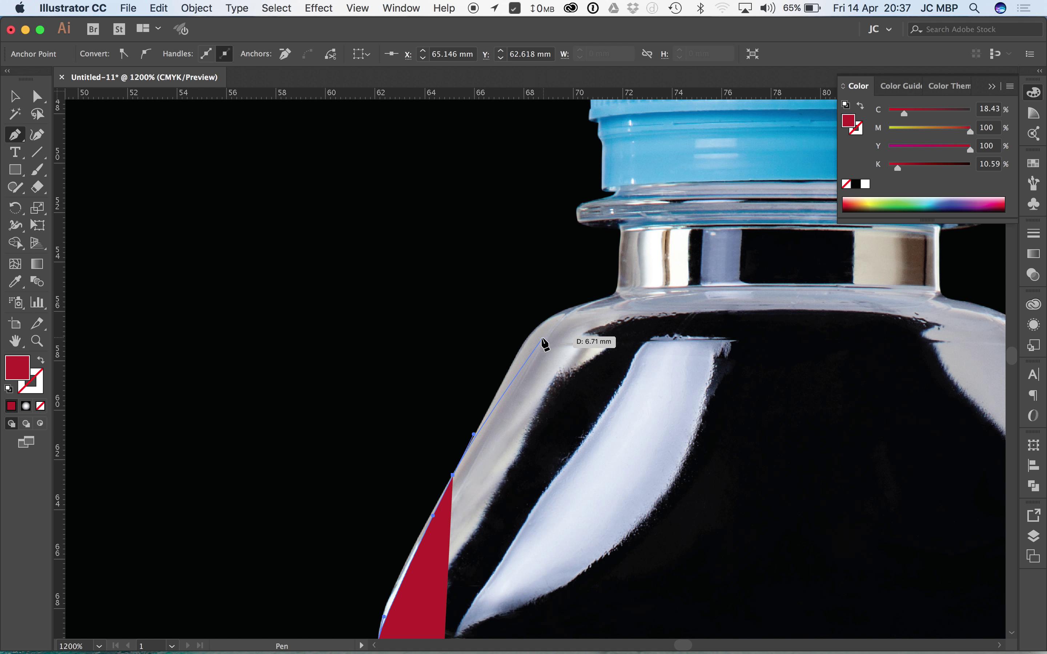
pyautogui.moveTo(531, 336); pyautogui.dragTo(547, 313)
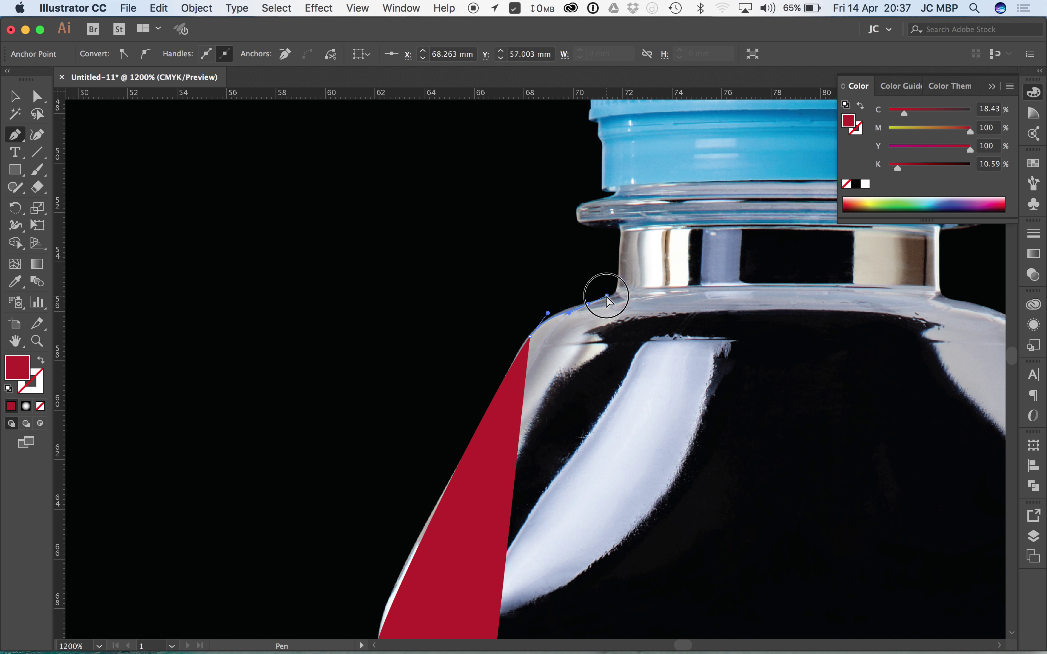
pyautogui.click(587, 305)
# Step: Trace the left outline of the neck, collar and blue cap to the middle of the cap's top edge
pyautogui.moveTo(619, 235); pyautogui.dragTo(602, 181)
pyautogui.press('space')
pyautogui.moveTo(614, 100); pyautogui.dragTo(608, 263)
pyautogui.moveTo(593, 306); pyautogui.dragTo(587, 271)
pyautogui.click(588, 269)
pyautogui.press('space')
pyautogui.moveTo(608, 152); pyautogui.dragTo(657, 235)
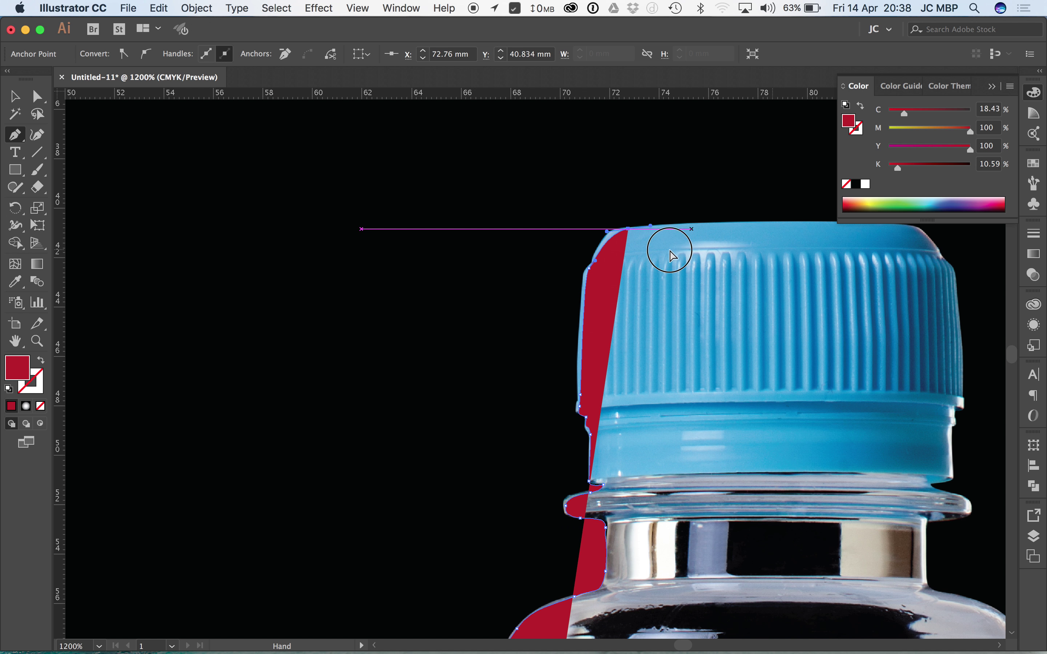
pyautogui.hscroll(5, 688, 236)
pyautogui.click(651, 225)
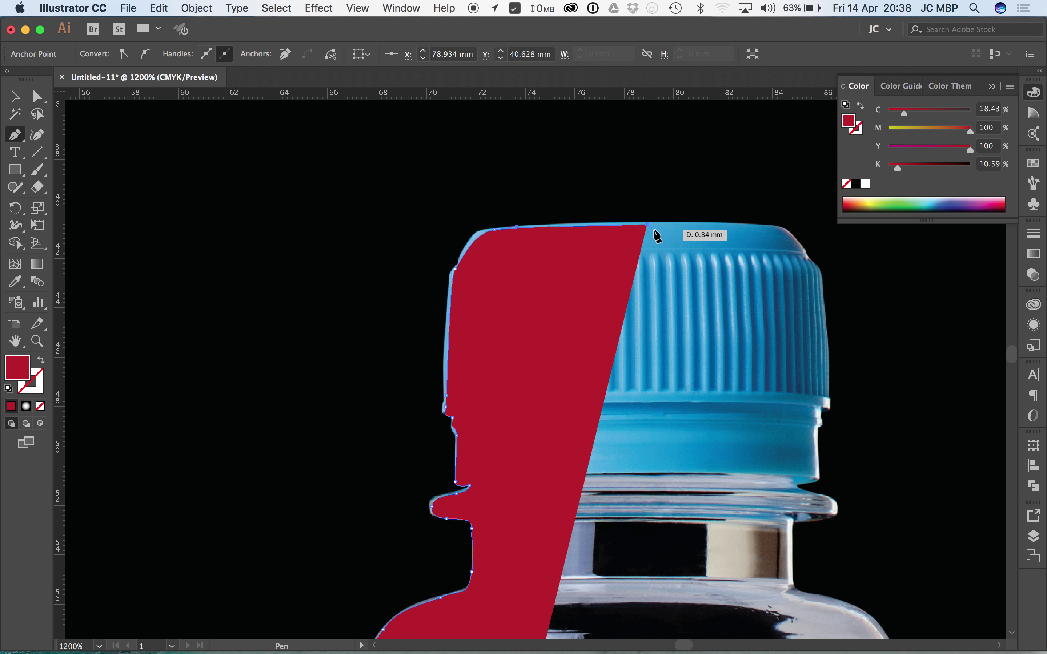
# Step: Run the path straight down to the middle of the base and along the lower-left corner, closing it at its starting anchor
pyautogui.press('super+0')
pyautogui.moveTo(481, 284); pyautogui.dragTo(512, 372)
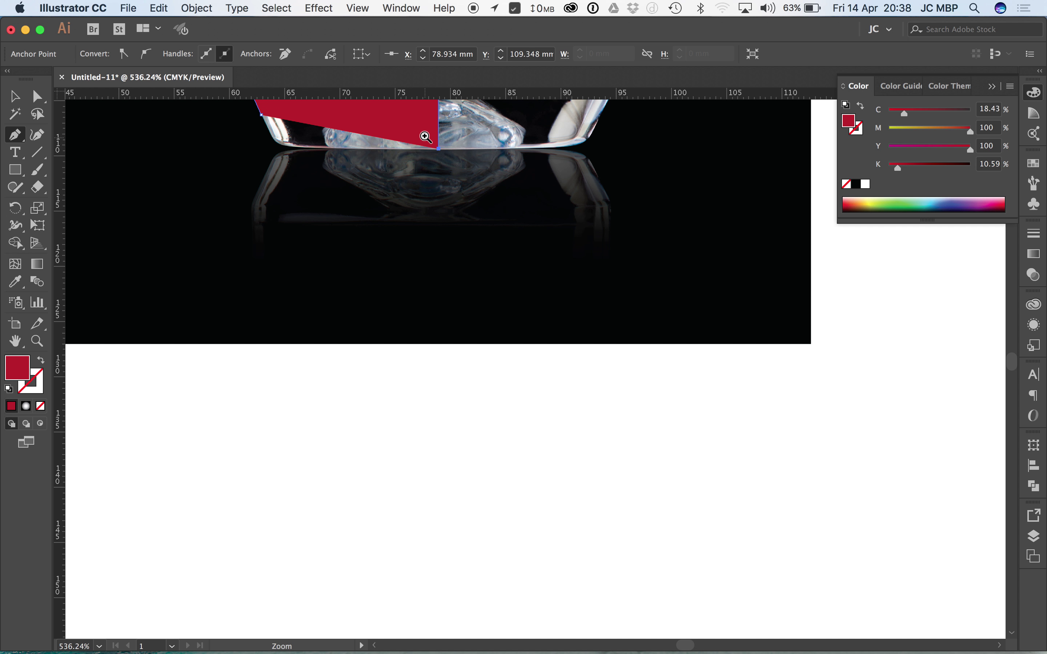
pyautogui.moveTo(425, 134); pyautogui.dragTo(219, 214)
pyautogui.moveTo(310, 293); pyautogui.dragTo(237, 289)
pyautogui.moveTo(182, 241); pyautogui.dragTo(247, 295)
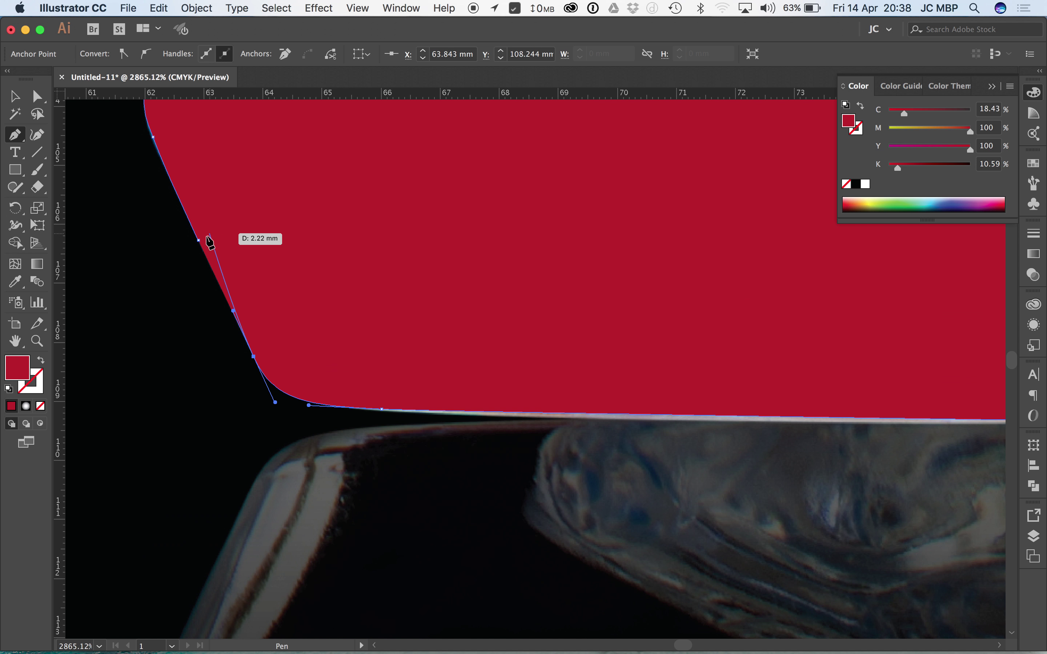
pyautogui.moveTo(198, 240); pyautogui.dragTo(185, 209)
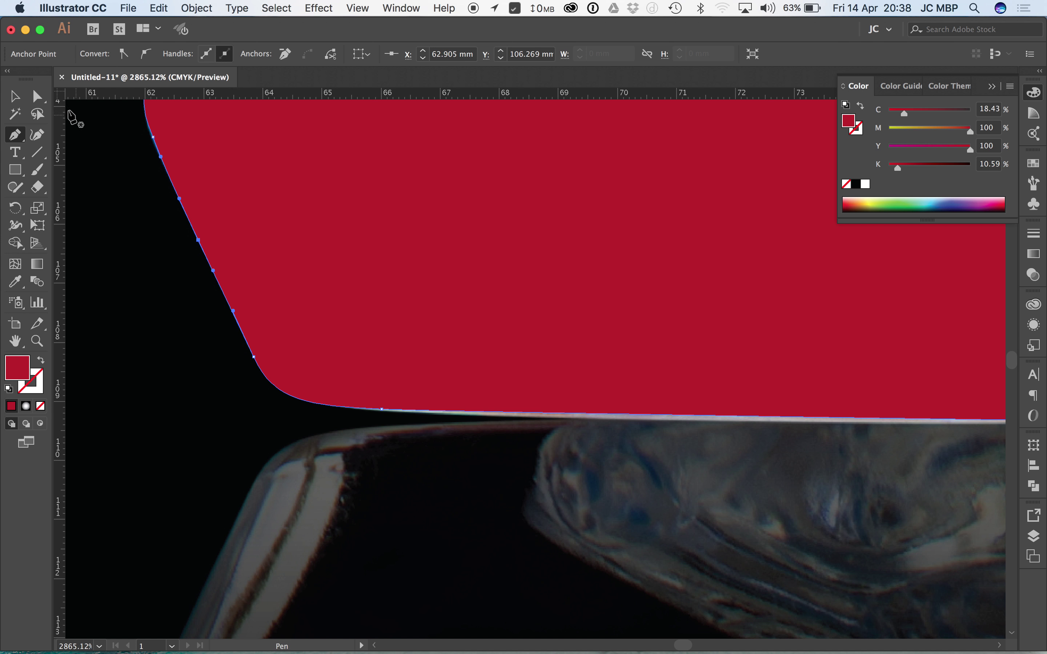
# Step: Select the red half-bottle shape together with the photo and make a clipping mask from them
pyautogui.click(14, 96)
pyautogui.press('super+minus')
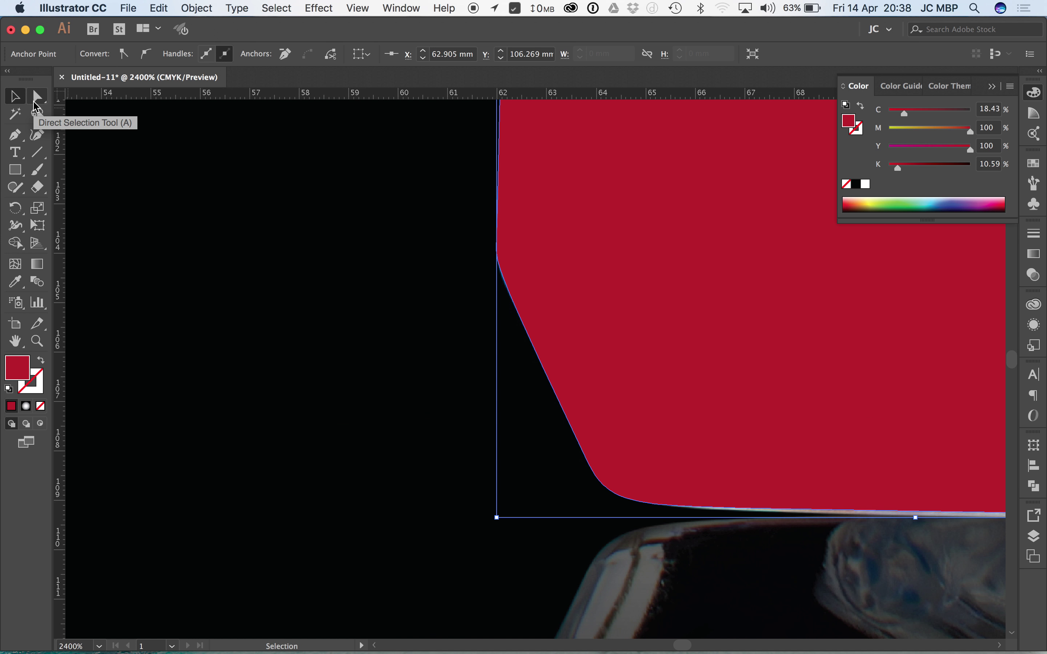
pyautogui.press('super+minus')
pyautogui.press('super+minus')
pyautogui.press('super+minus')
pyautogui.moveTo(662, 287); pyautogui.dragTo(549, 522)
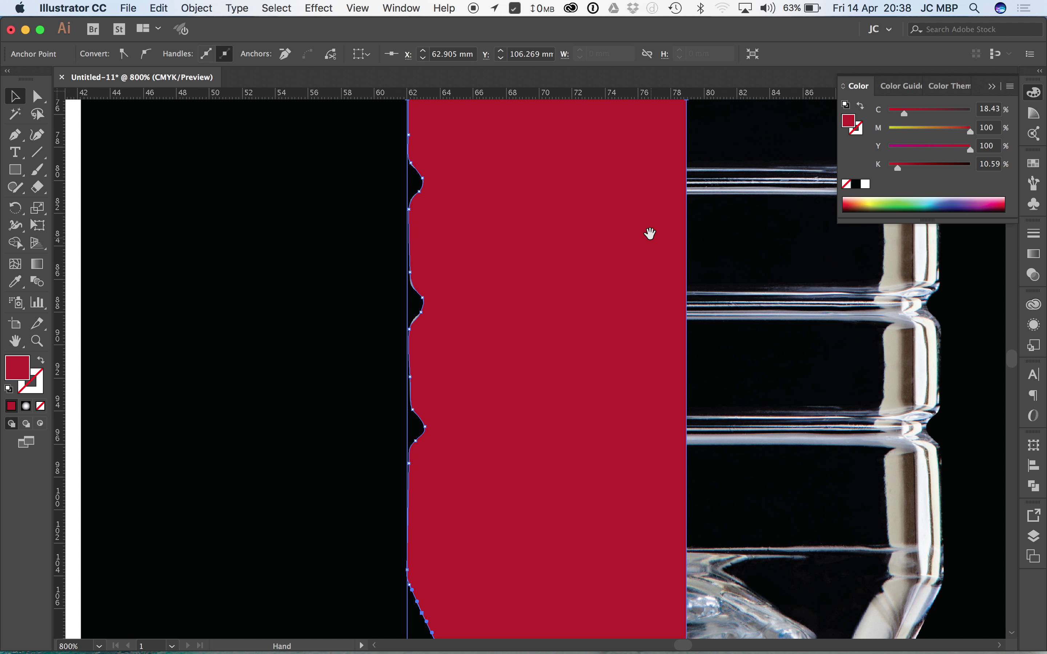
pyautogui.press('super+minus')
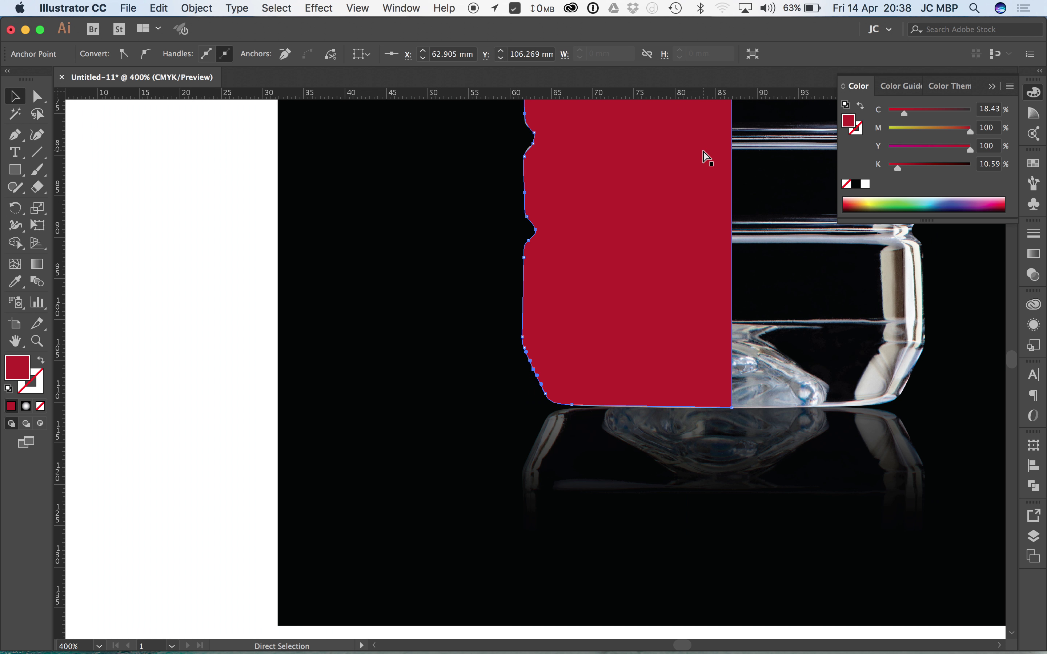
pyautogui.press('super+minus')
pyautogui.moveTo(658, 200); pyautogui.dragTo(565, 418)
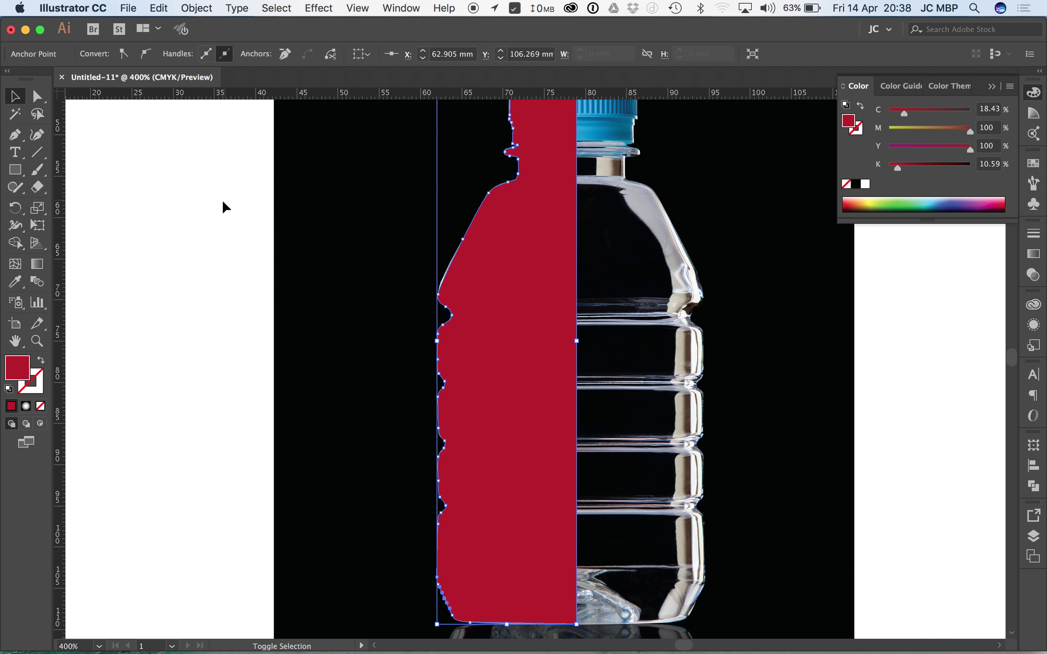
pyautogui.moveTo(206, 234); pyautogui.dragTo(468, 350)
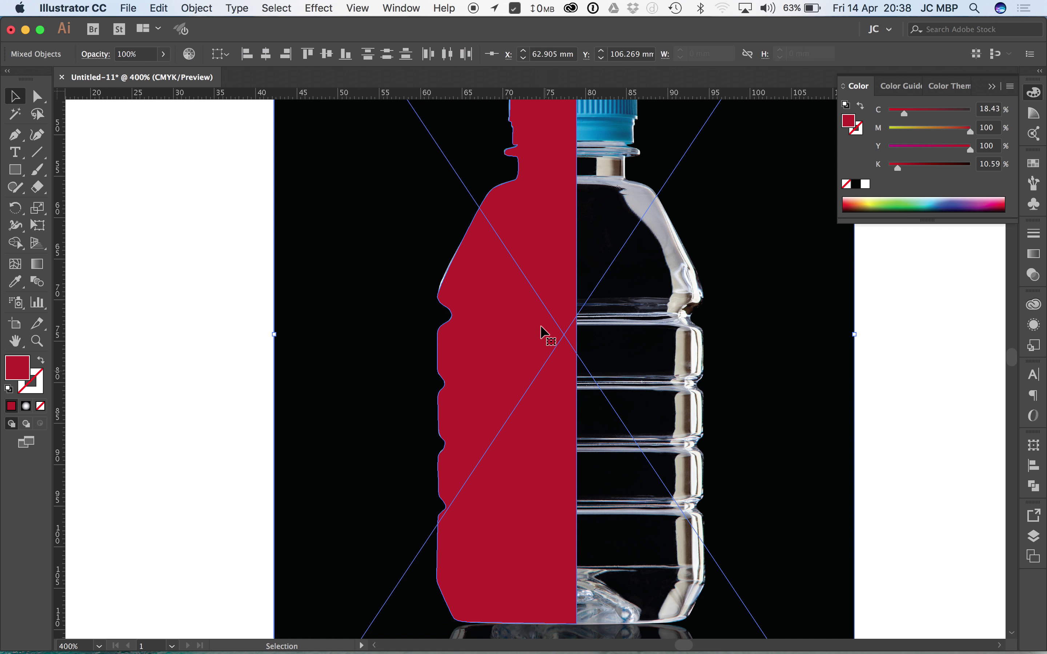
pyautogui.rightClick(526, 309)
pyautogui.click(591, 416)
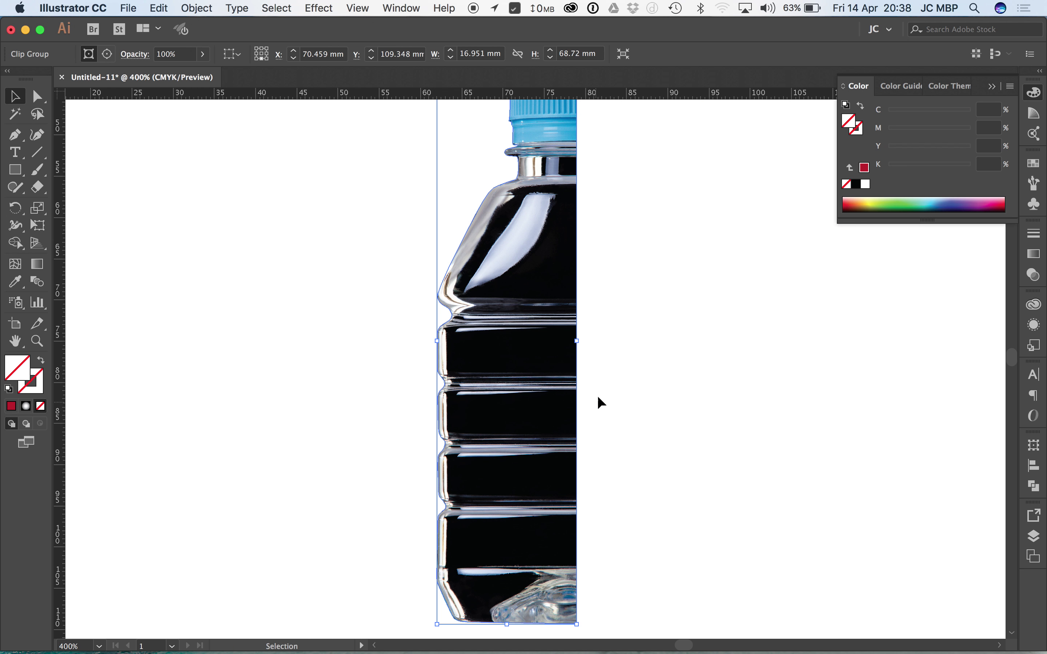
pyautogui.click(720, 285)
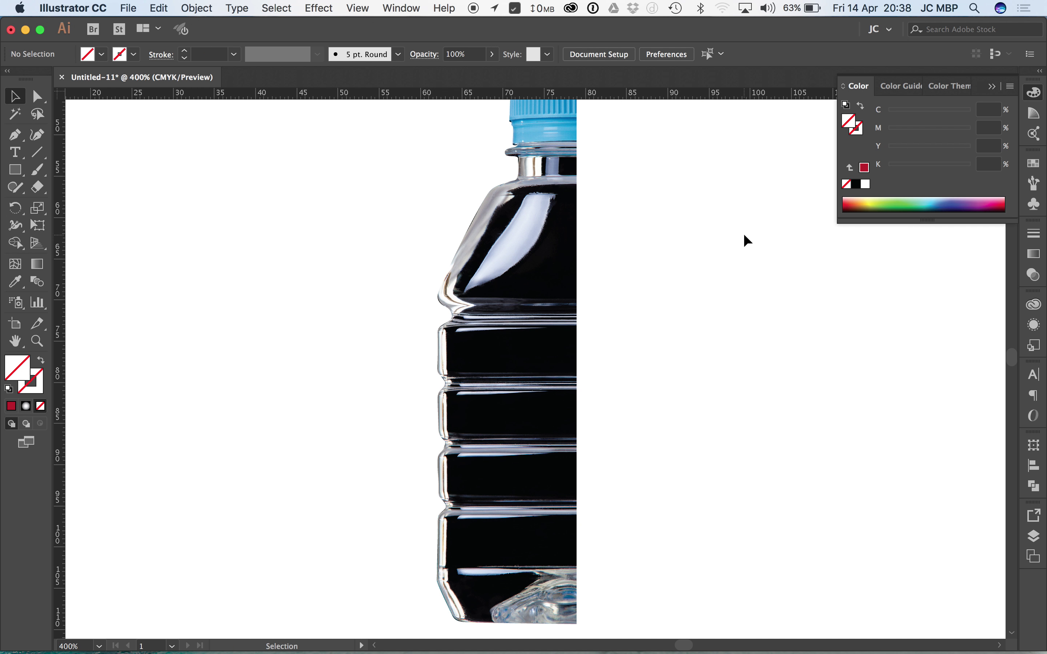
# Step: Draw a rectangle about 42 by 22 mm across the upper part of the clipped bottle, filled teal and placed behind it
pyautogui.press('m')
pyautogui.moveTo(651, 205); pyautogui.dragTo(304, 386)
pyautogui.press('v')
pyautogui.click(305, 386)
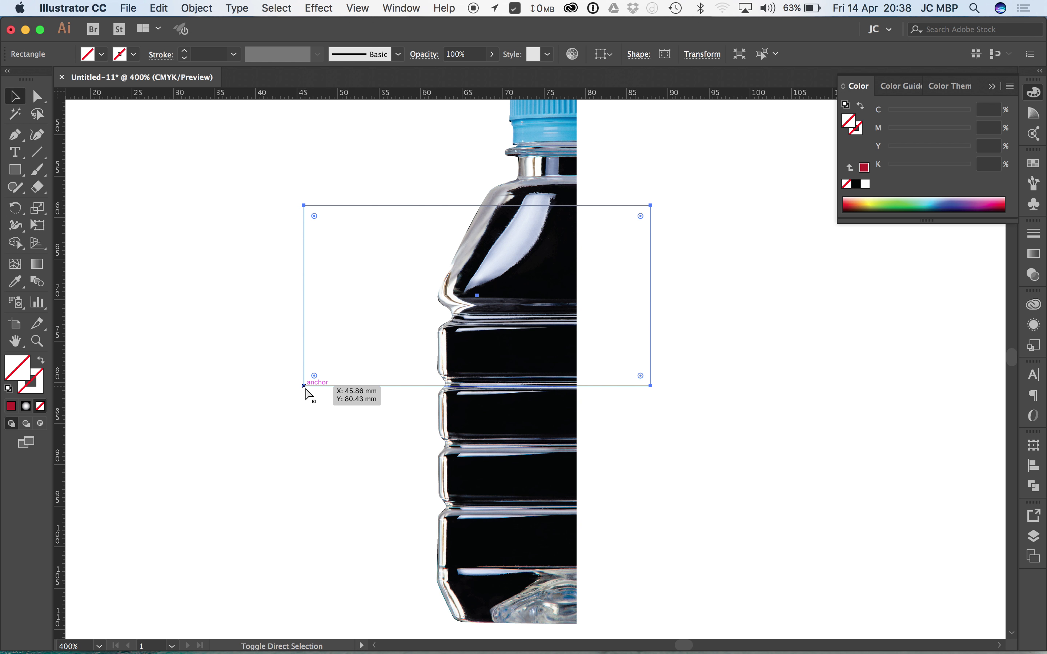
pyautogui.click(924, 206)
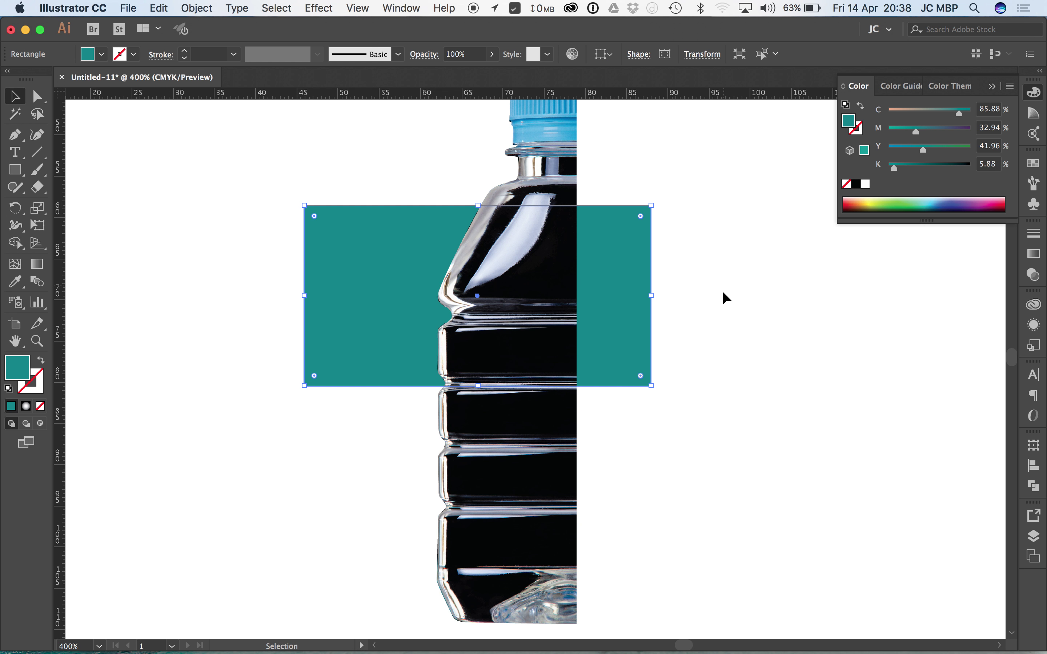
pyautogui.click(727, 302)
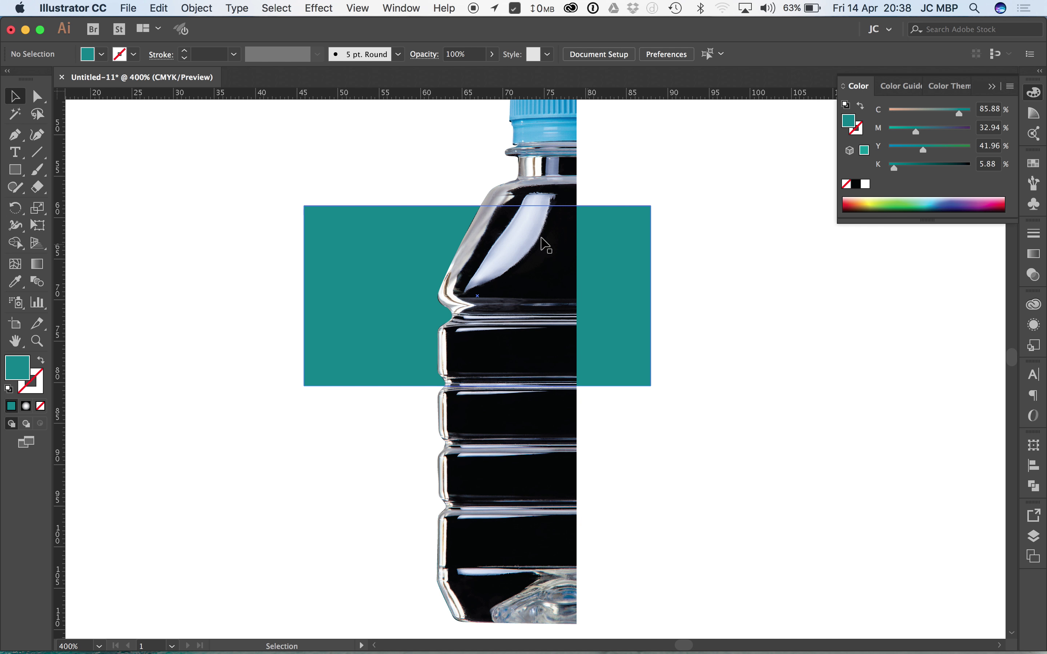
# Step: Move the clipped bottle across the teal rectangle, then open and leave the clip group's isolation mode
pyautogui.moveTo(542, 241); pyautogui.dragTo(519, 303)
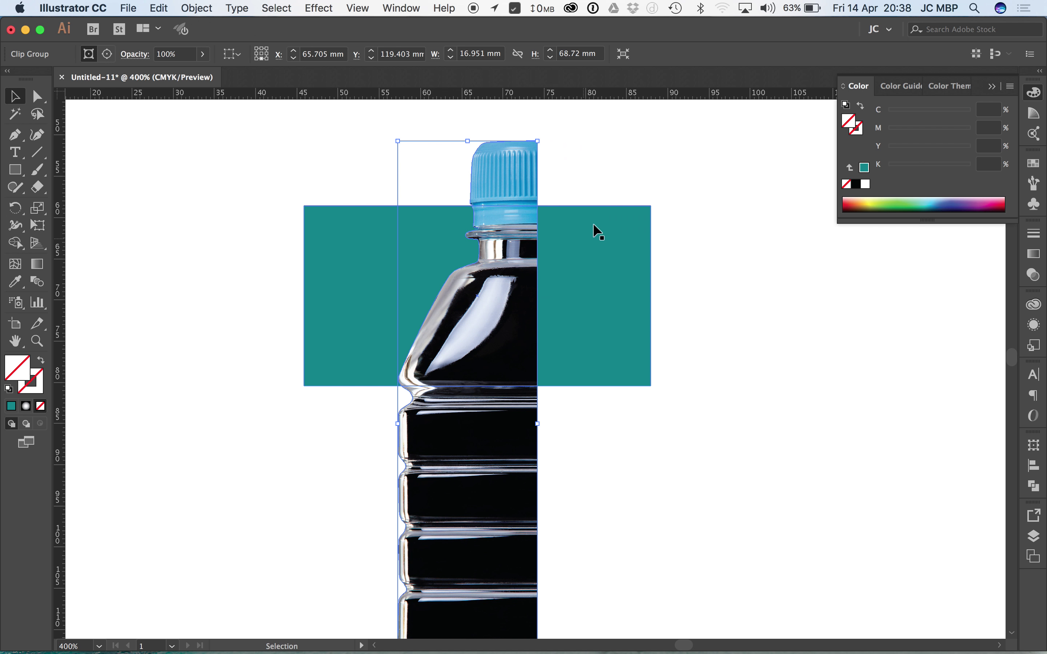
pyautogui.moveTo(604, 150); pyautogui.dragTo(446, 303)
pyautogui.press('Delete')
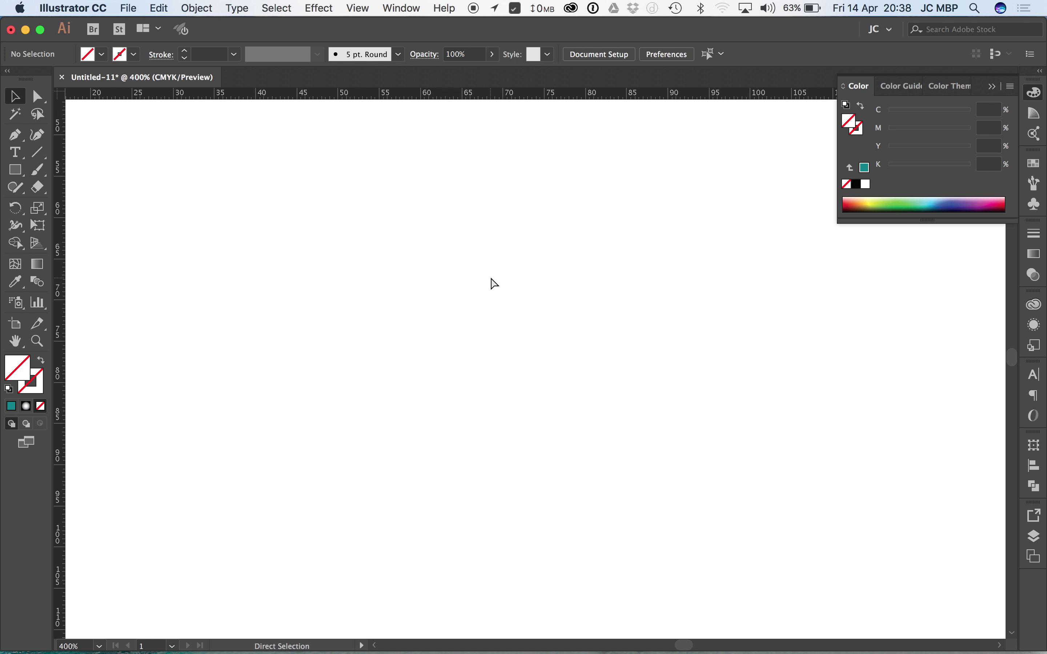
pyautogui.press('cmd+z')
pyautogui.click(649, 200)
pyautogui.doubleClick(574, 279)
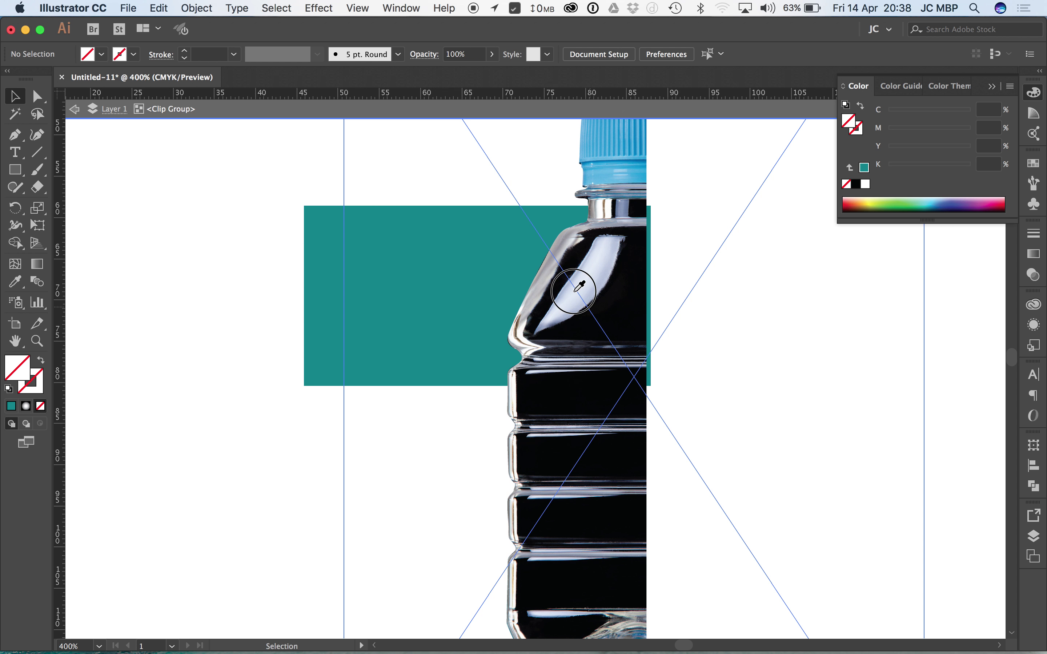
pyautogui.doubleClick(187, 241)
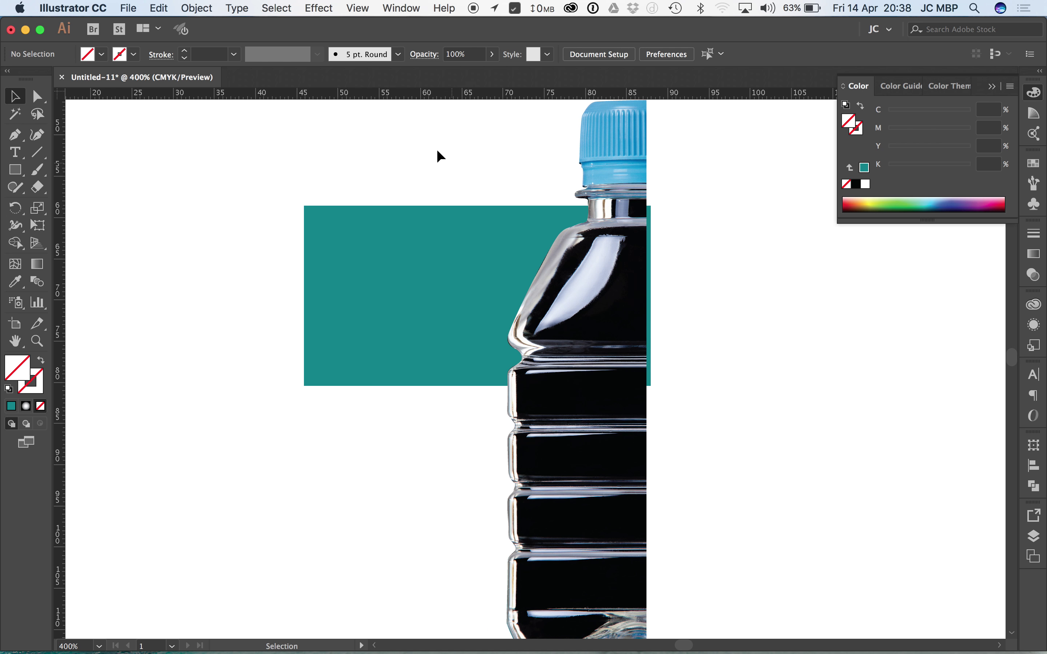
# Step: Delete the clipped half bottle together with the teal rectangle
pyautogui.moveTo(437, 149); pyautogui.dragTo(709, 338)
pyautogui.press('Delete')
pyautogui.press('cmd+0')
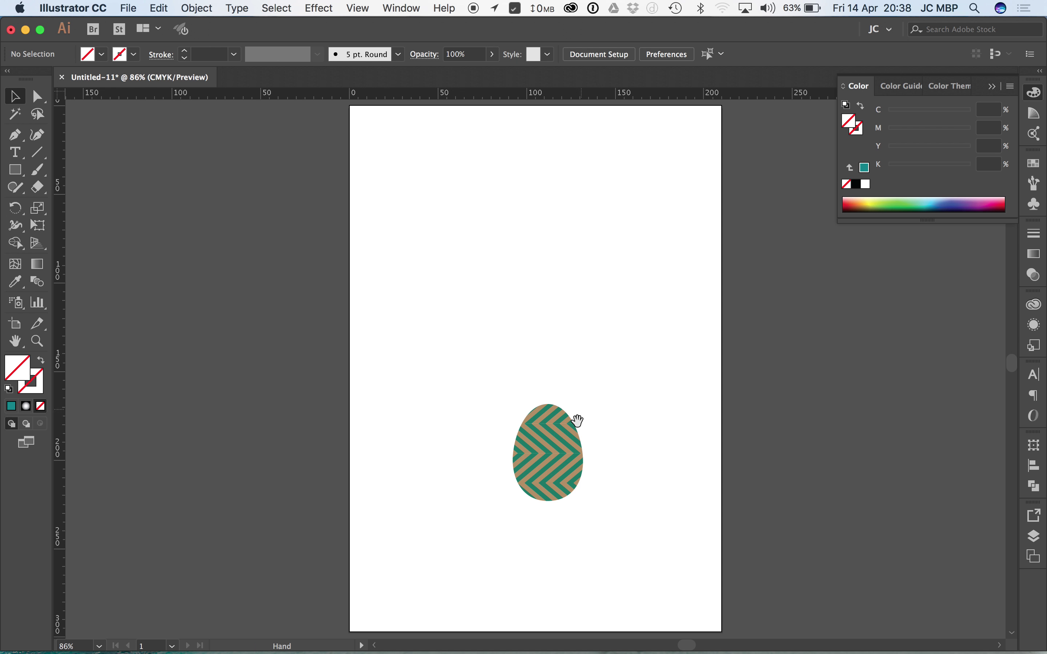
# Step: Release the clipping mask of the chevron-patterned egg
pyautogui.moveTo(600, 385); pyautogui.dragTo(494, 542)
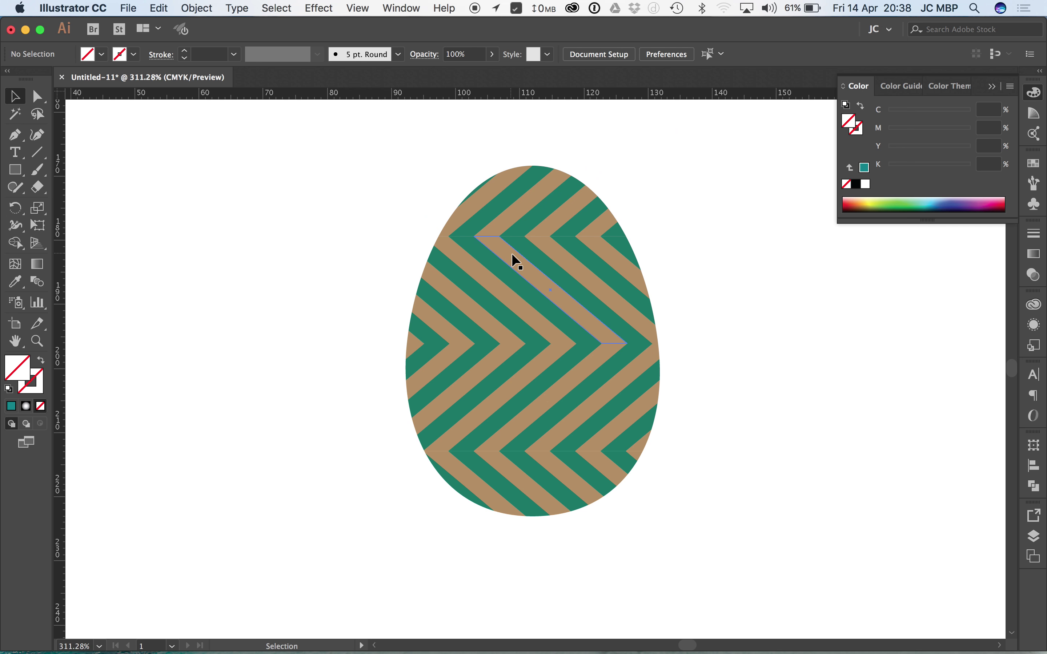
pyautogui.click(517, 261)
pyautogui.click(197, 7)
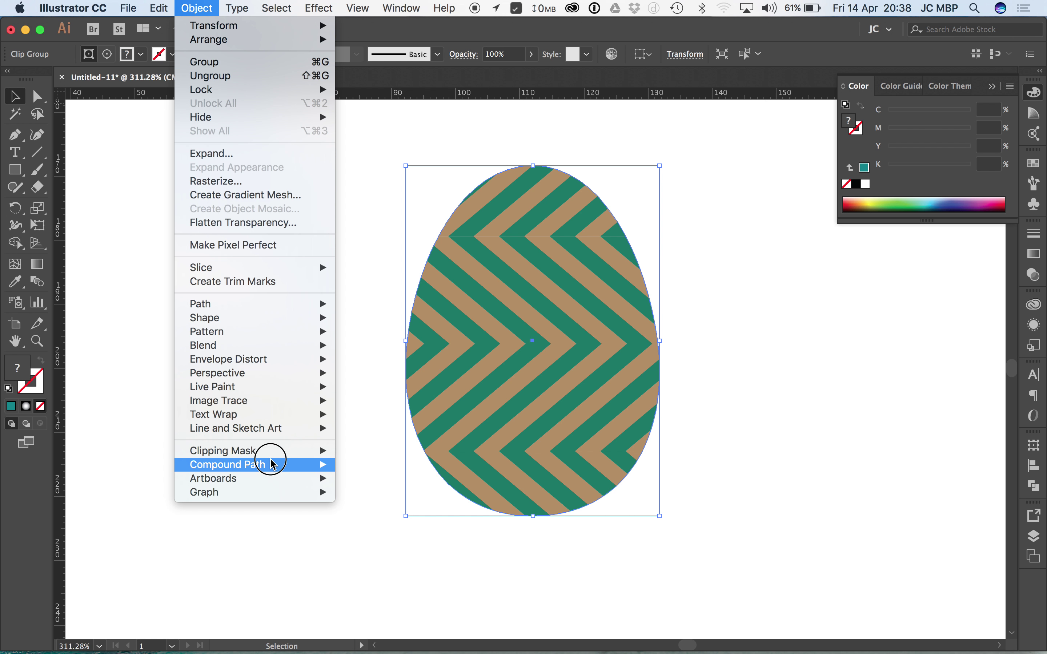
pyautogui.moveTo(273, 450)
pyautogui.click(366, 464)
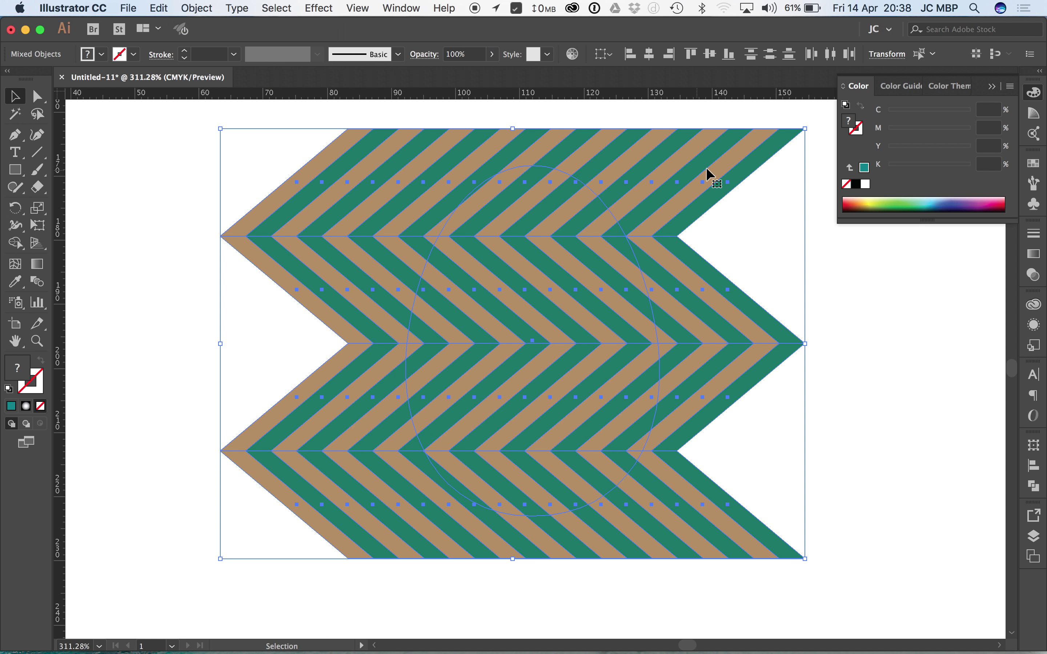
# Step: Select the unfilled egg outline among the chevron stripes and delete it
pyautogui.click(776, 213)
pyautogui.click(632, 254)
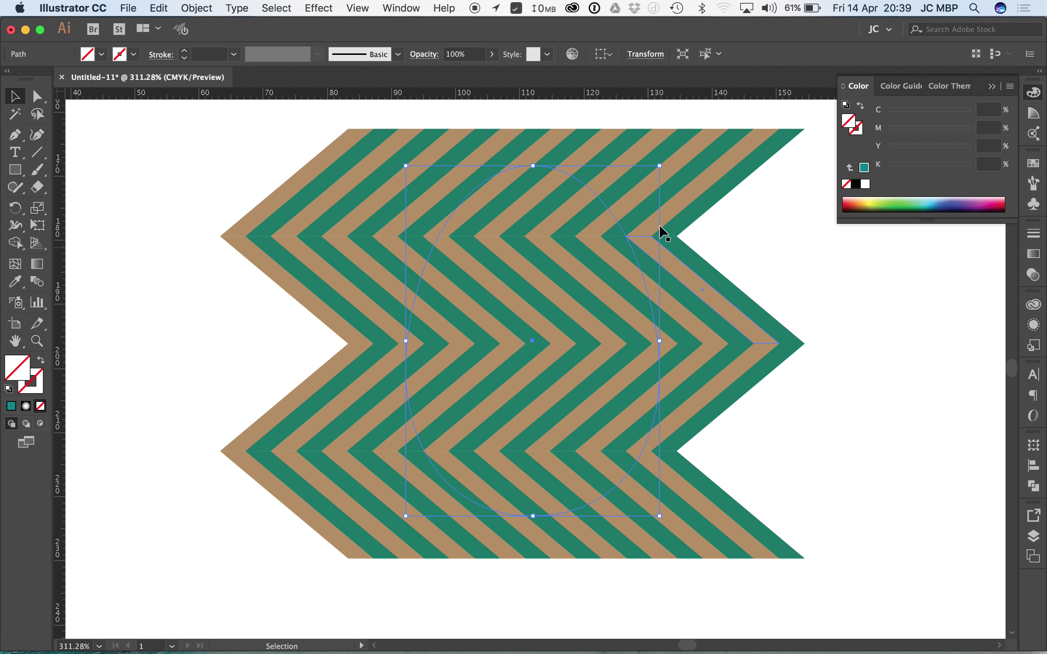
pyautogui.press('Delete')
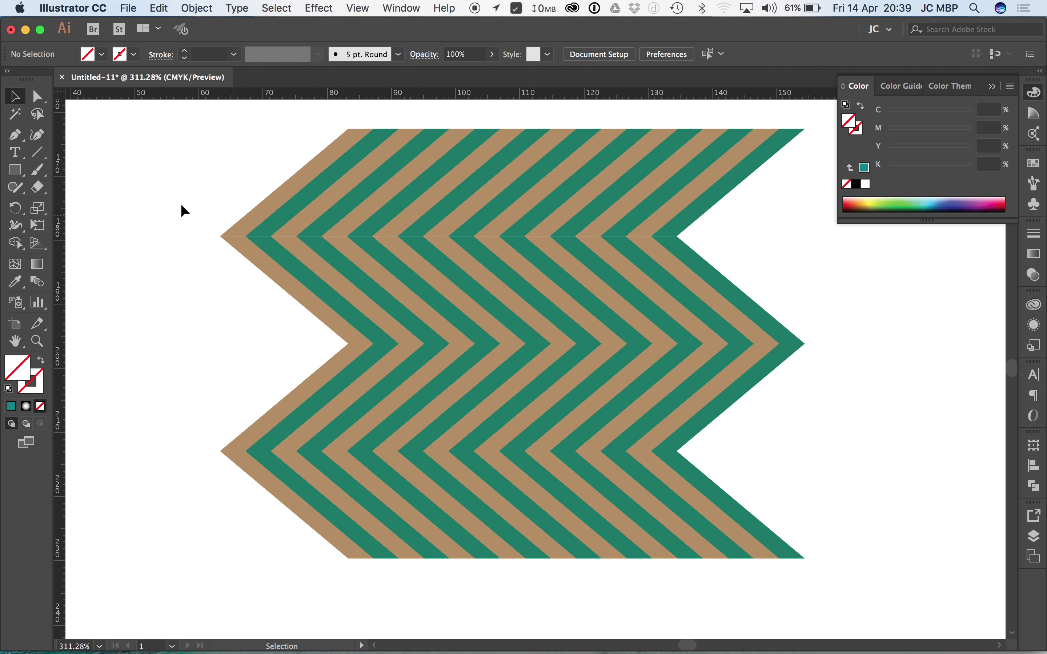
# Step: Draw an upright ellipse about 36 by 46 mm over the middle of the chevron pattern and fill it light green
pyautogui.moveTo(19, 172); pyautogui.dragTo(65, 203)
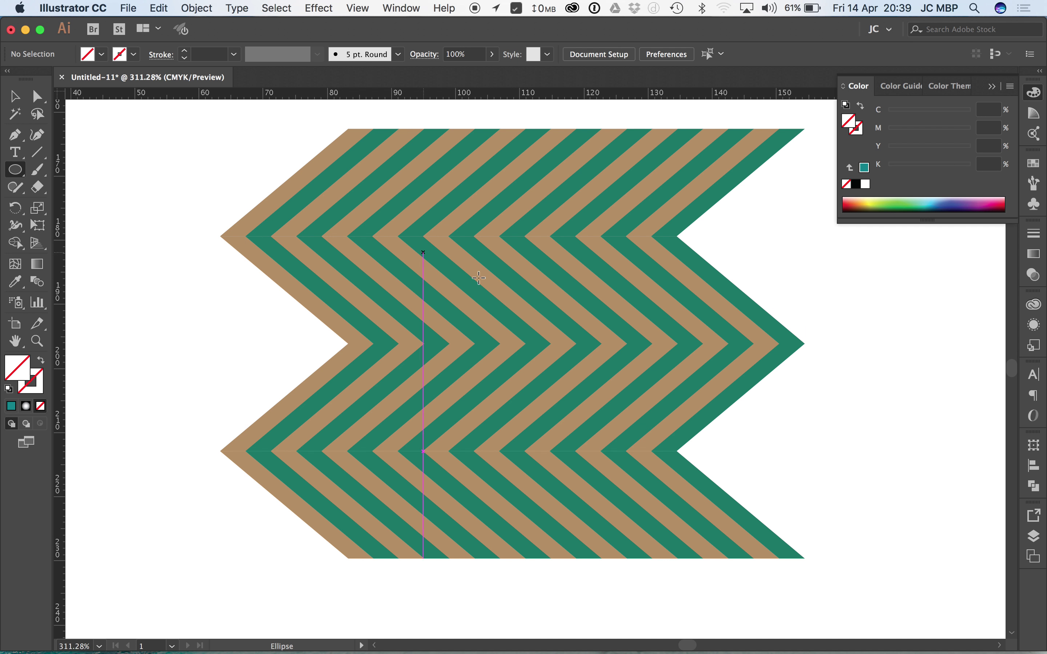
pyautogui.moveTo(523, 337); pyautogui.dragTo(640, 484)
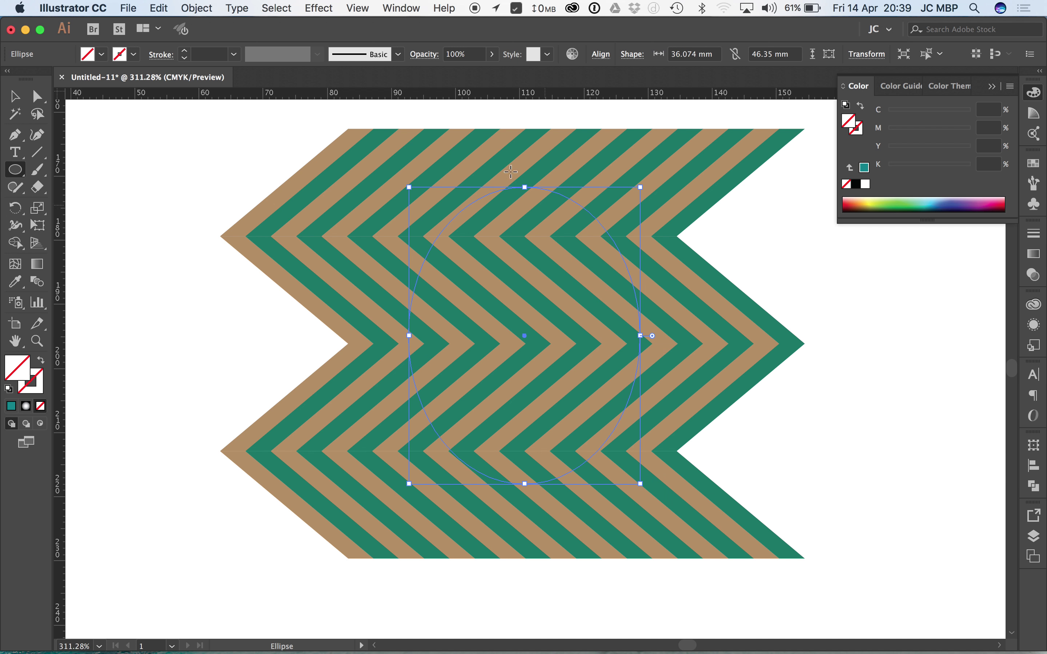
pyautogui.click(39, 96)
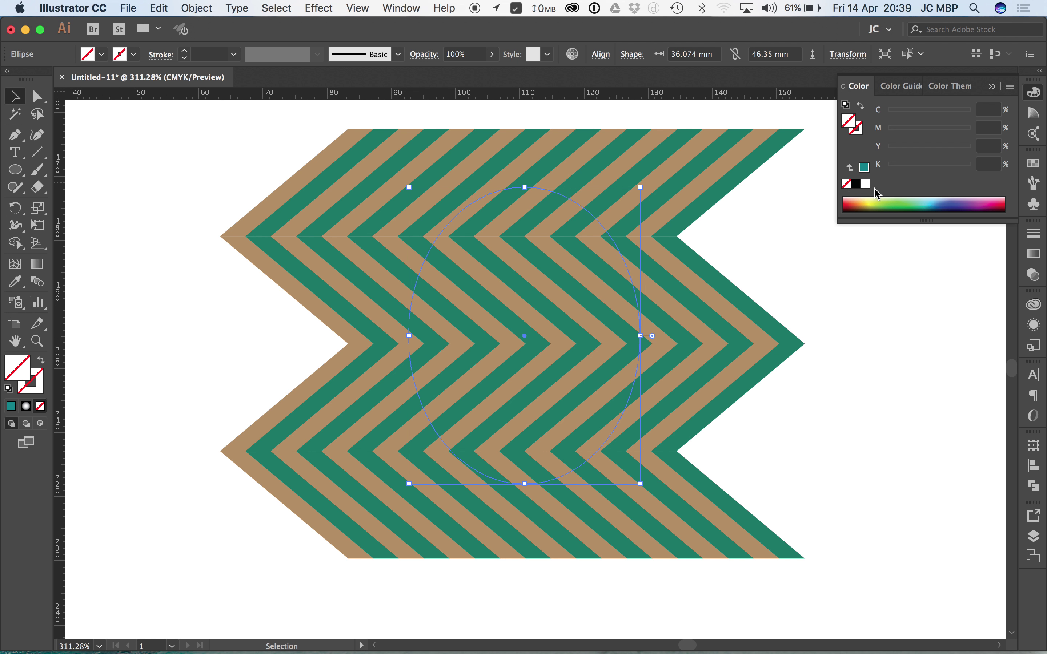
pyautogui.click(900, 198)
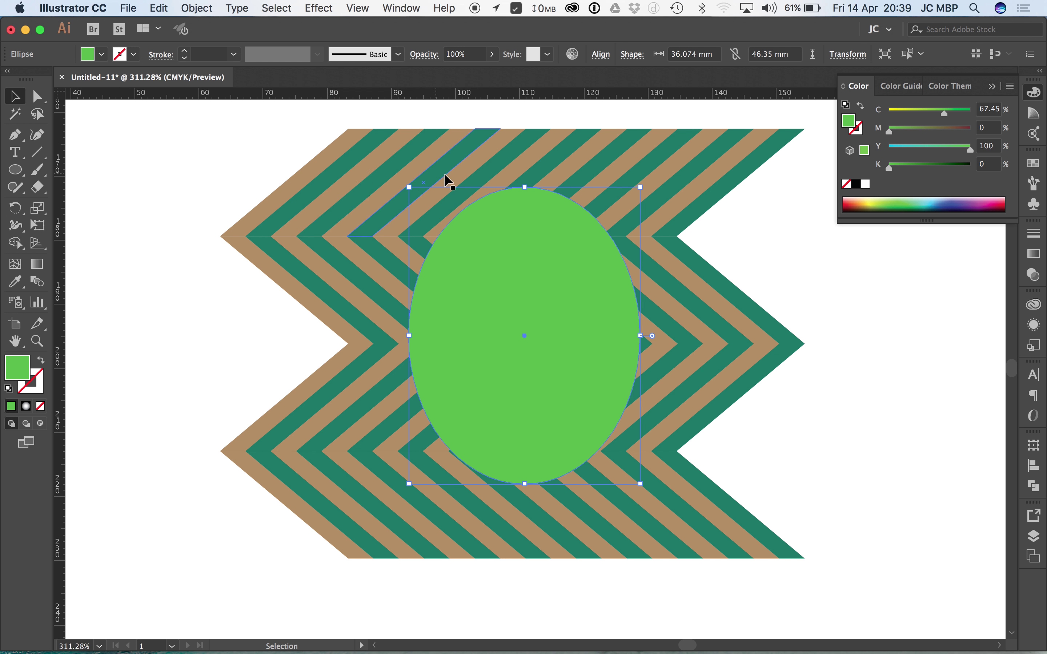
# Step: Stretch the ellipse by moving its top anchor up to about Y 170 mm and its bottom anchor down to about Y 219.7 mm
pyautogui.click(38, 103)
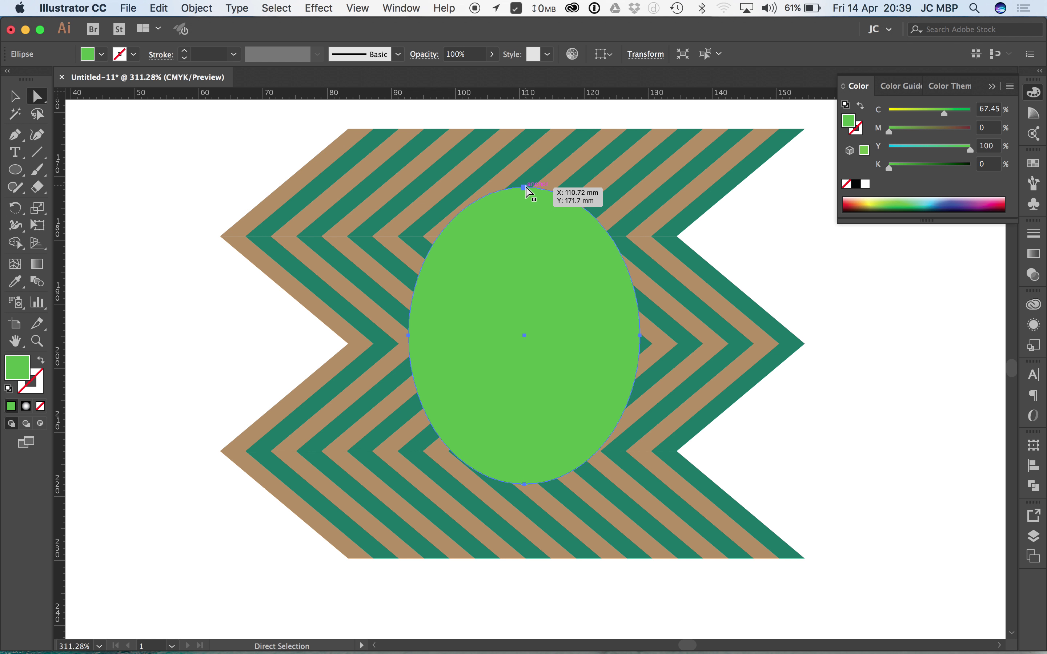
pyautogui.moveTo(526, 187)
pyautogui.mouseDown()
pyautogui.moveTo(524, 175)
pyautogui.moveTo(535, 178)
pyautogui.mouseUp()
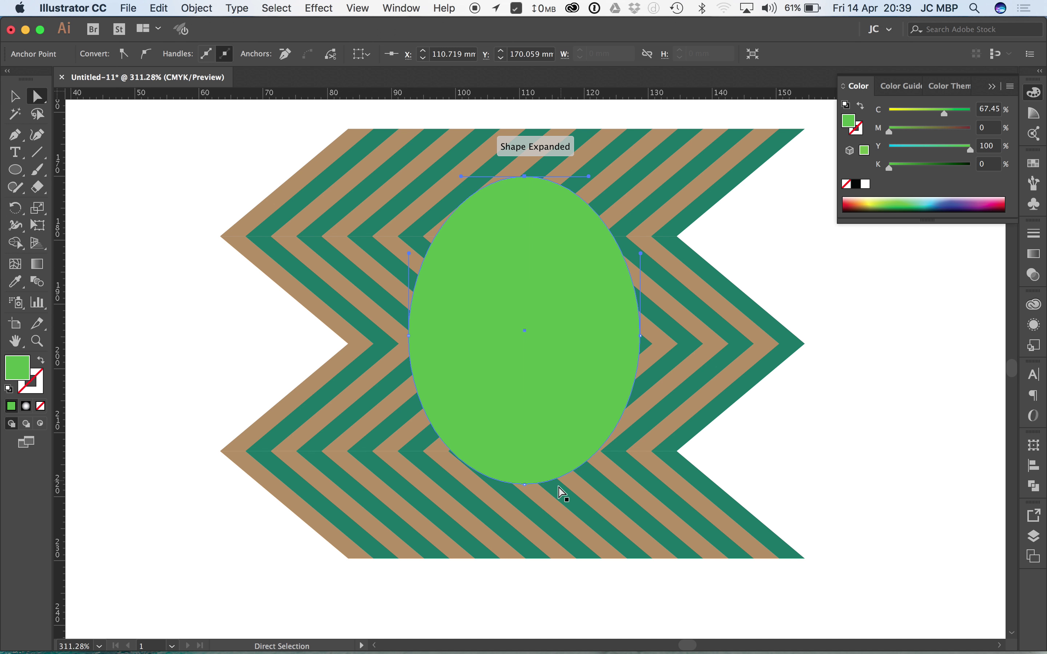
pyautogui.moveTo(524, 484); pyautogui.dragTo(524, 495)
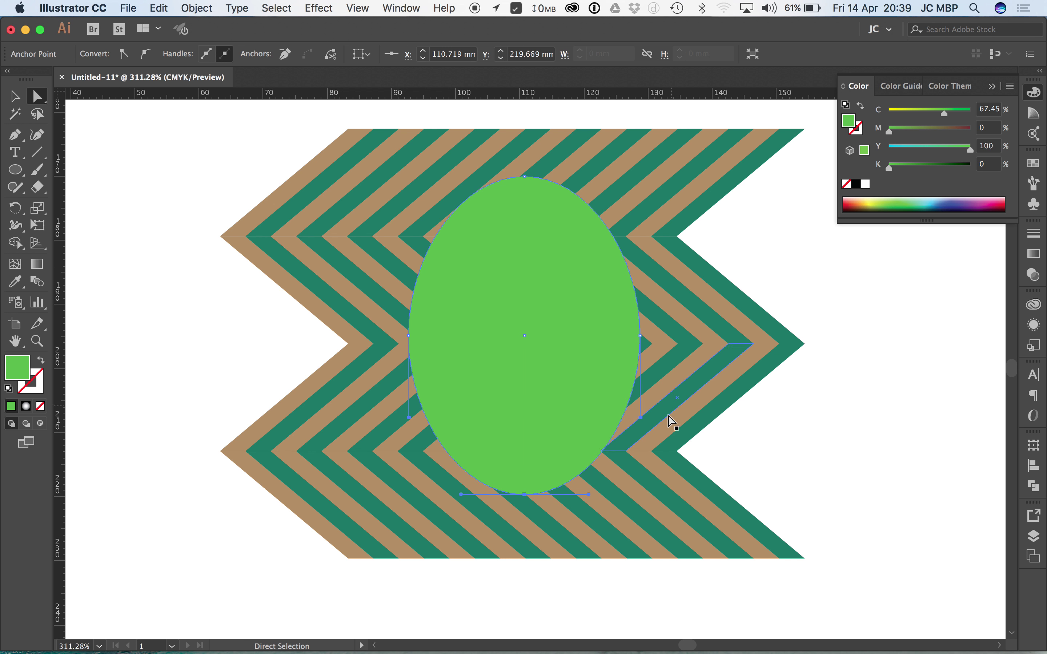
# Step: Pull the side anchors' lower handles outward and broaden the bottom anchor's curve to turn the ellipse into an egg
pyautogui.moveTo(641, 419); pyautogui.dragTo(648, 418)
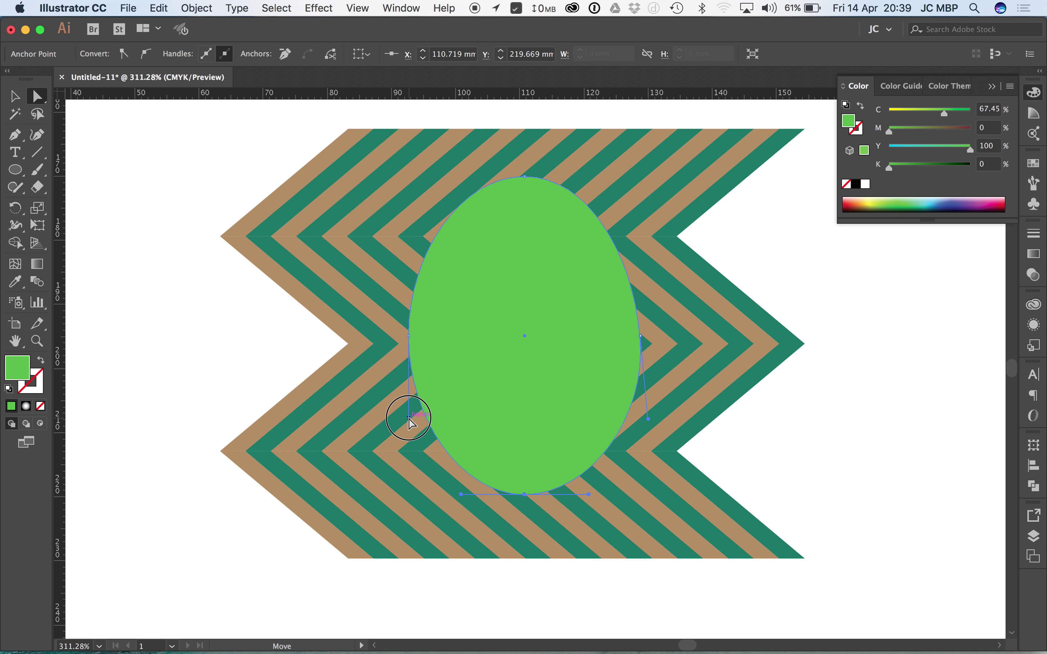
pyautogui.moveTo(409, 419); pyautogui.dragTo(398, 420)
pyautogui.hotkey('shift', 'c')
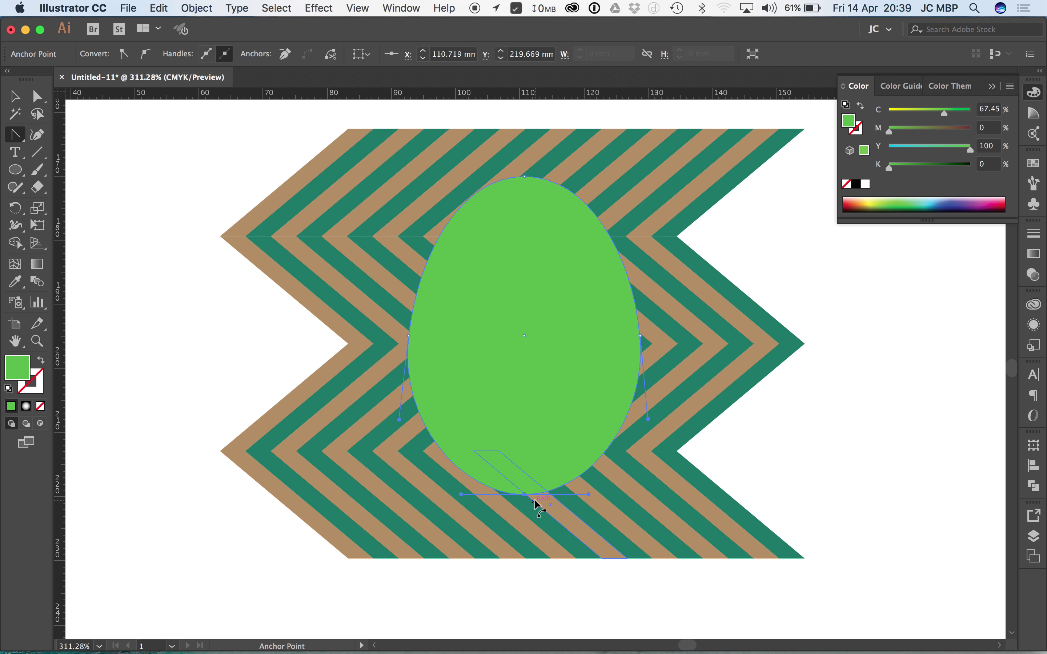
pyautogui.moveTo(527, 498); pyautogui.dragTo(439, 507)
pyautogui.press('v')
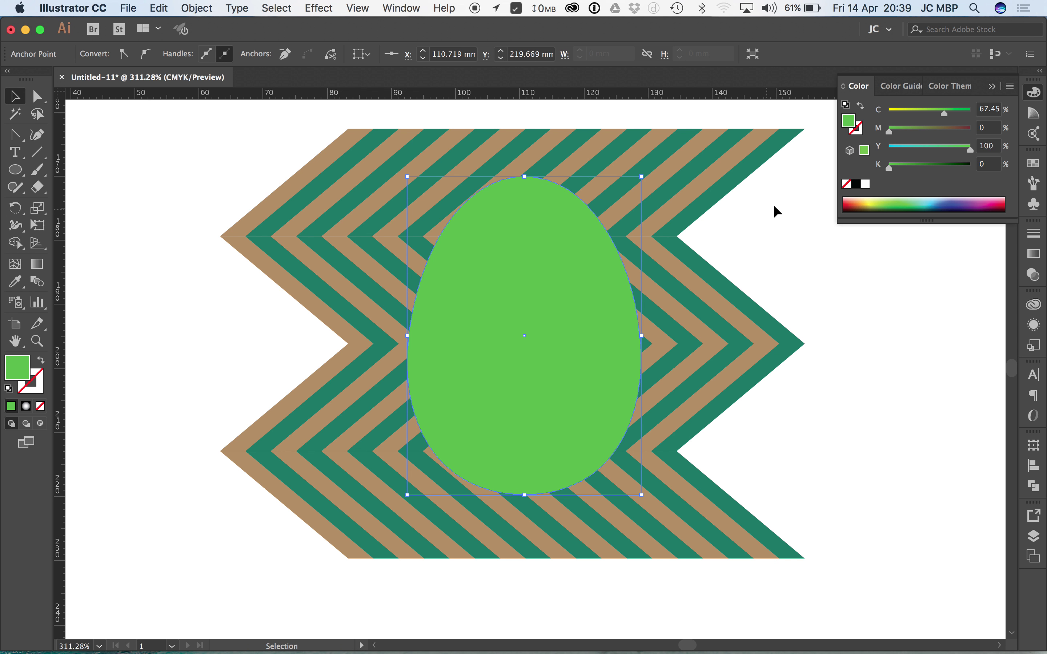
# Step: Select the green egg together with all the chevron stripes and make a clipping mask from them
pyautogui.press('super+a')
pyautogui.rightClick(589, 303)
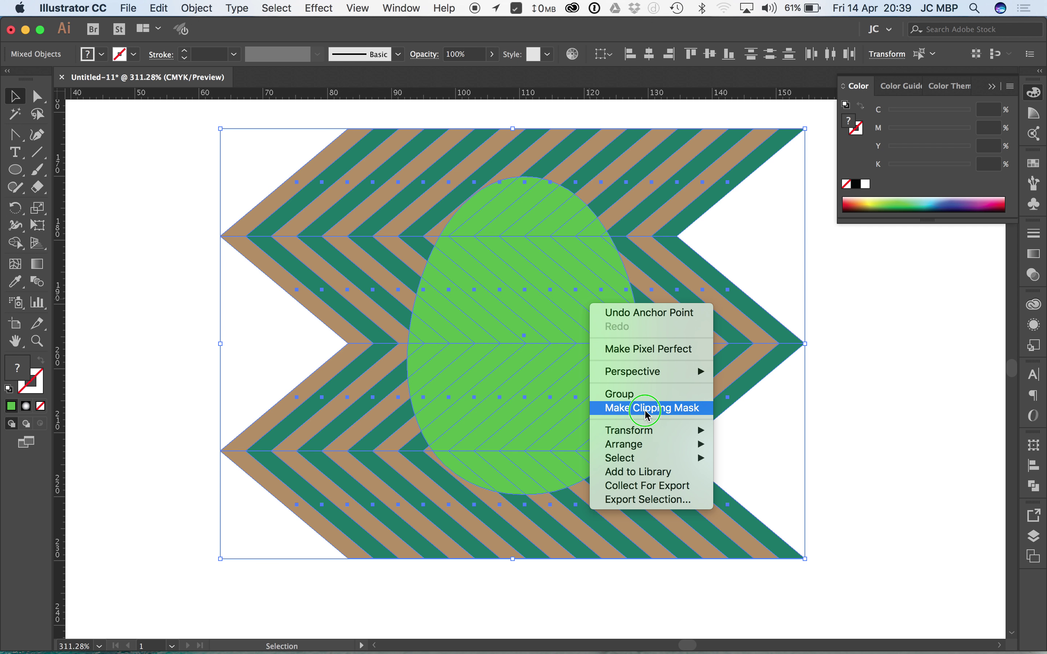
pyautogui.click(646, 411)
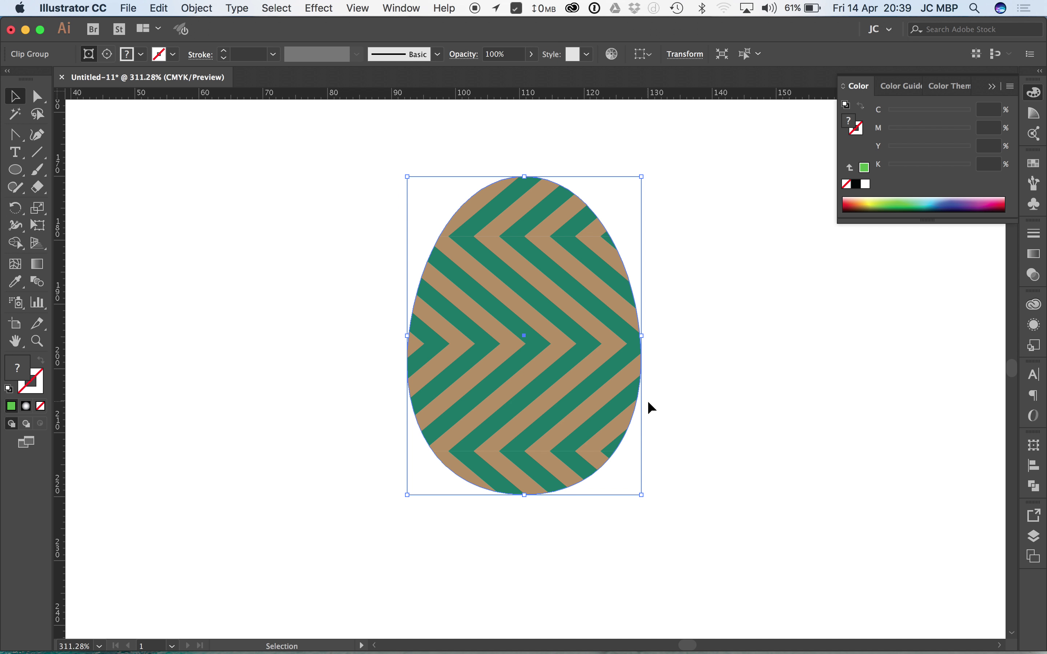
pyautogui.click(751, 270)
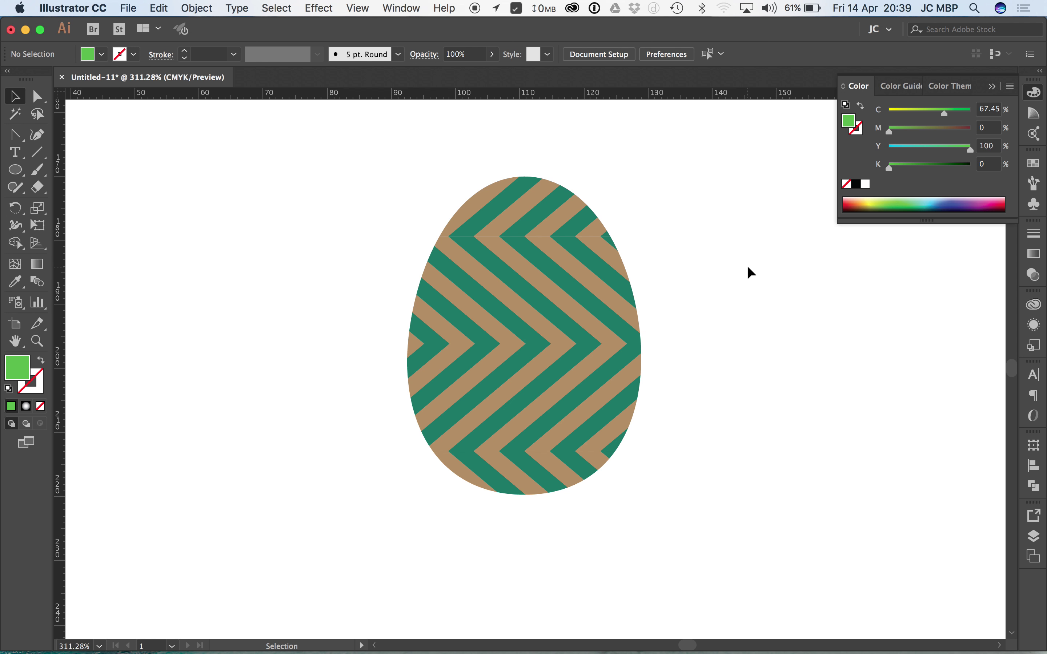